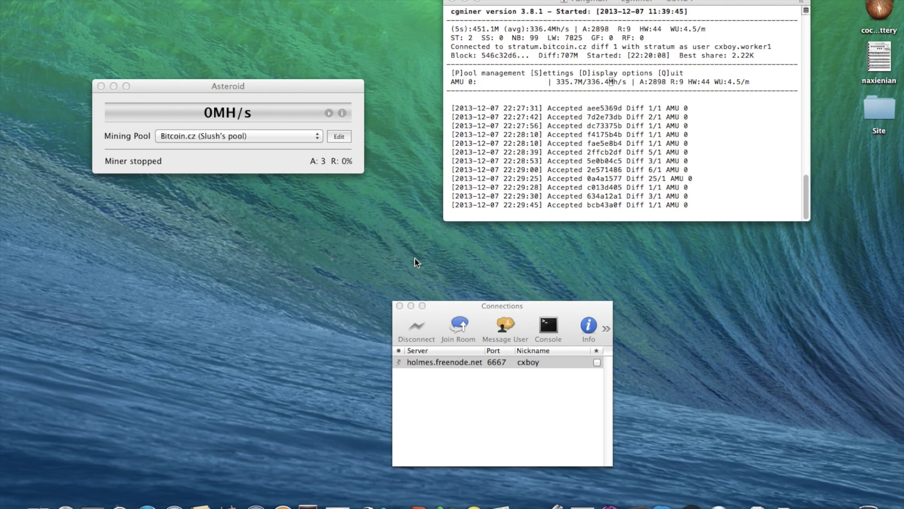
Step: Check the macOS version and highlight cgminer's version and hashrate lines
key("ctrl+F2")
left_click(49, 0)
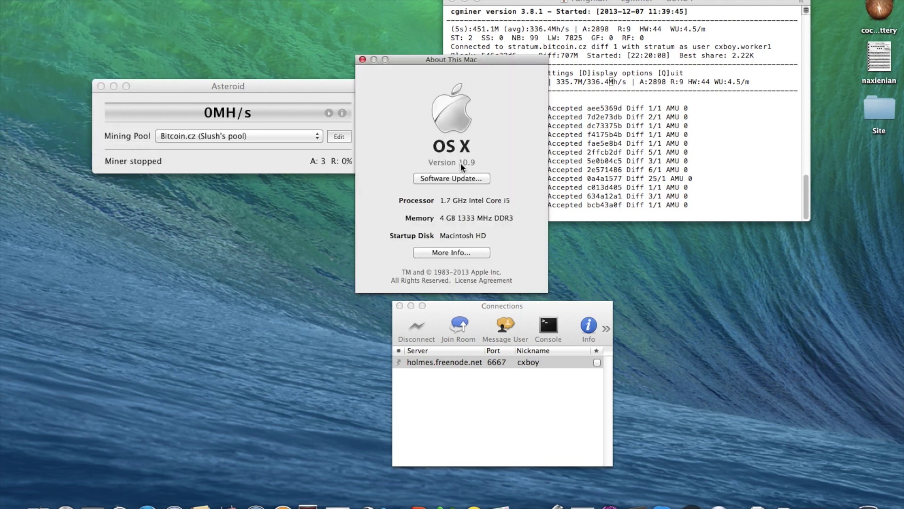
left_click(363, 60)
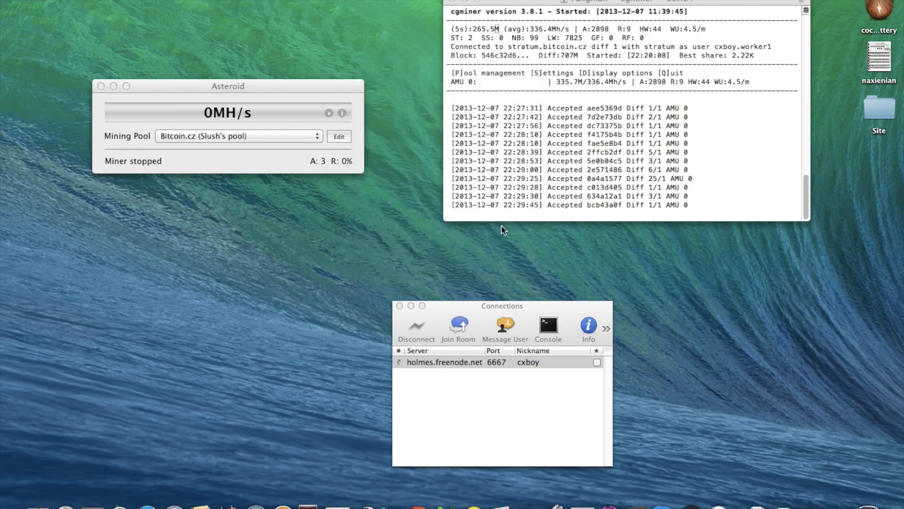
left_click_drag(453, 12, 543, 13)
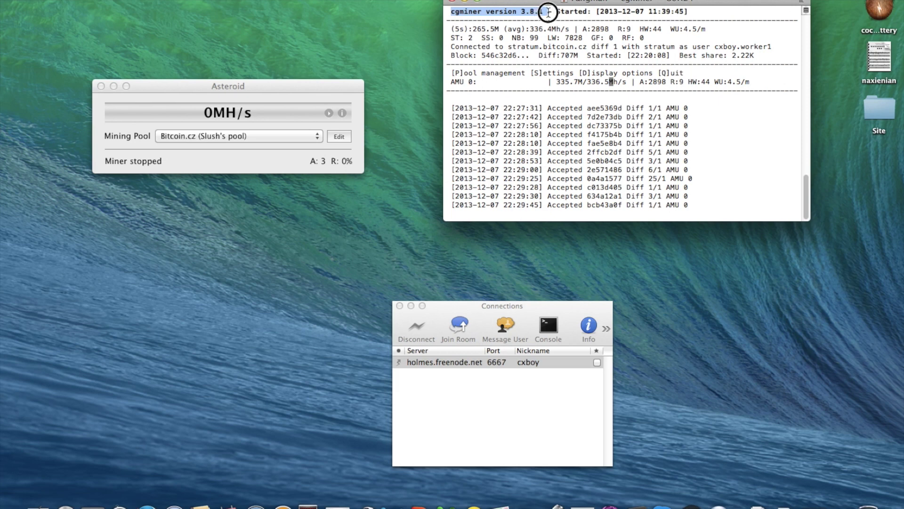
left_click(601, 13)
left_click_drag(555, 12, 644, 29)
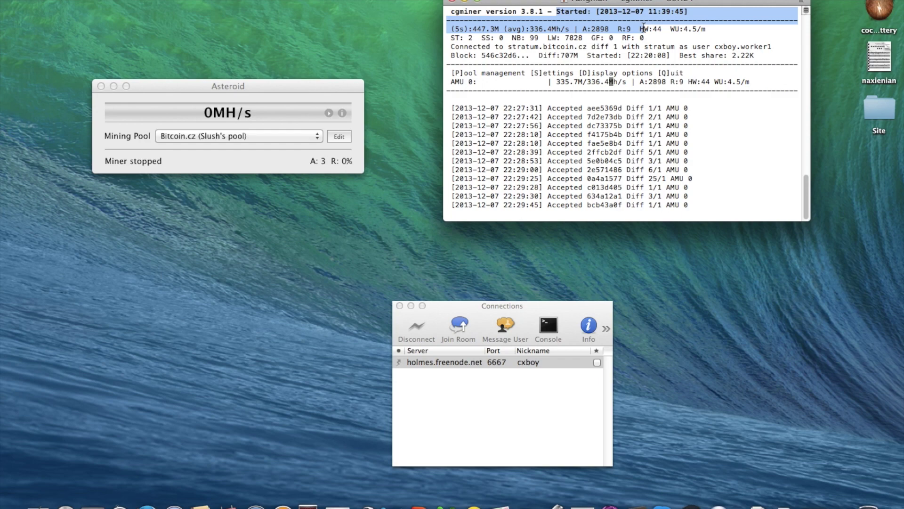
Step: Open the CGMINER thread under Mining software (miners) and highlight LATEST RELEASE: 3.8.4
left_click(841, 499)
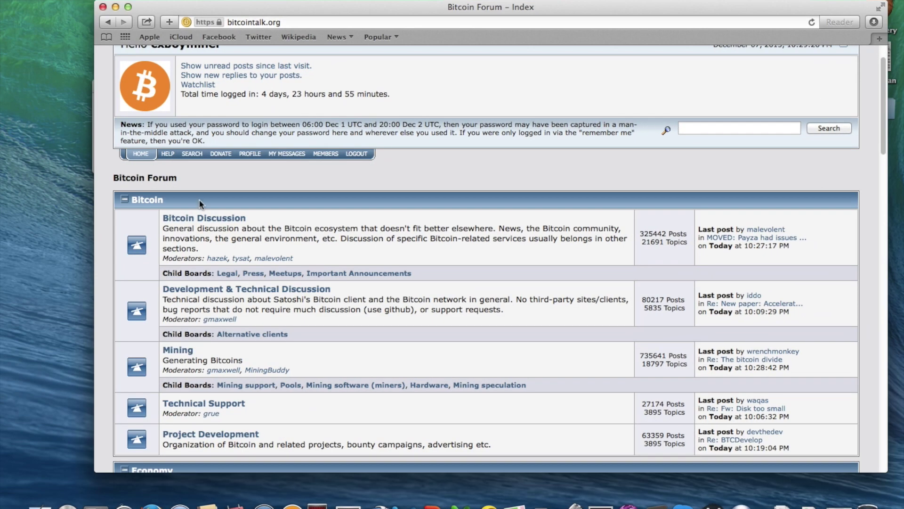
scroll(203, 172, "down", 4)
scroll(264, 231, "down", 1)
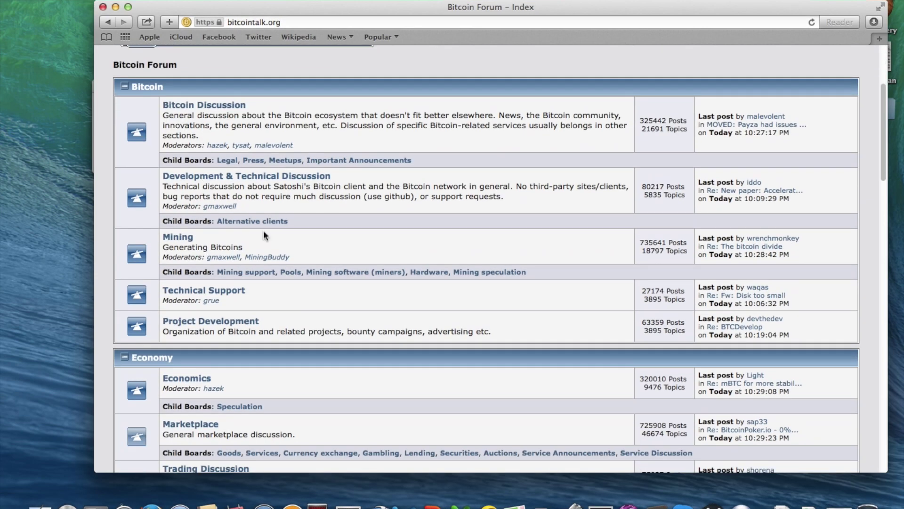
left_click(336, 272)
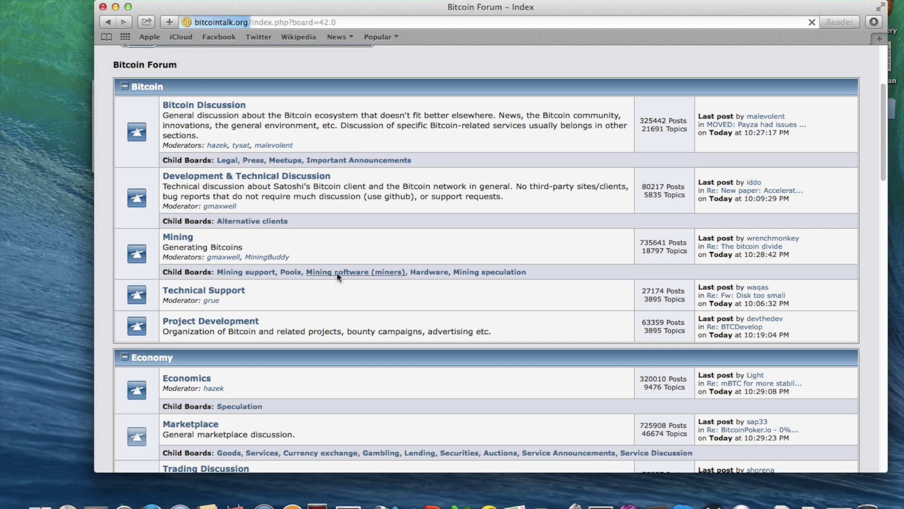
left_click(275, 281)
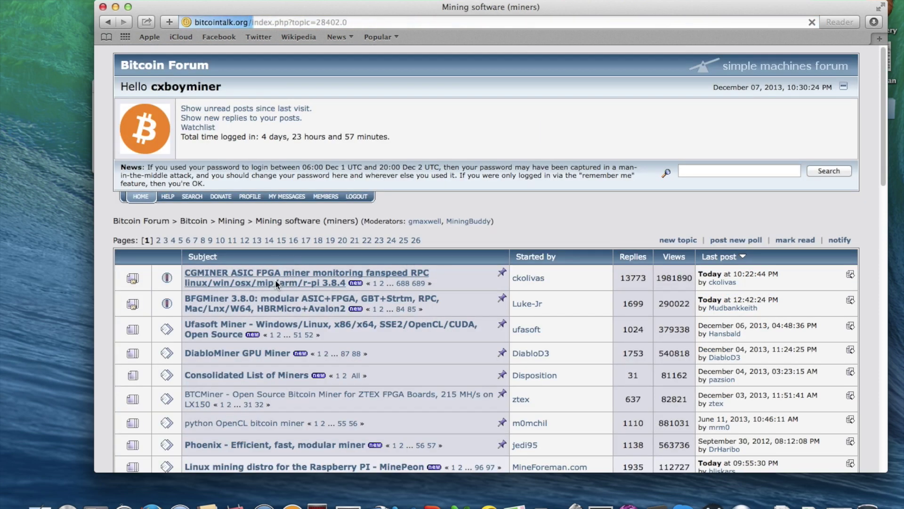
scroll(274, 279, "down", 3)
scroll(275, 280, "down", 5)
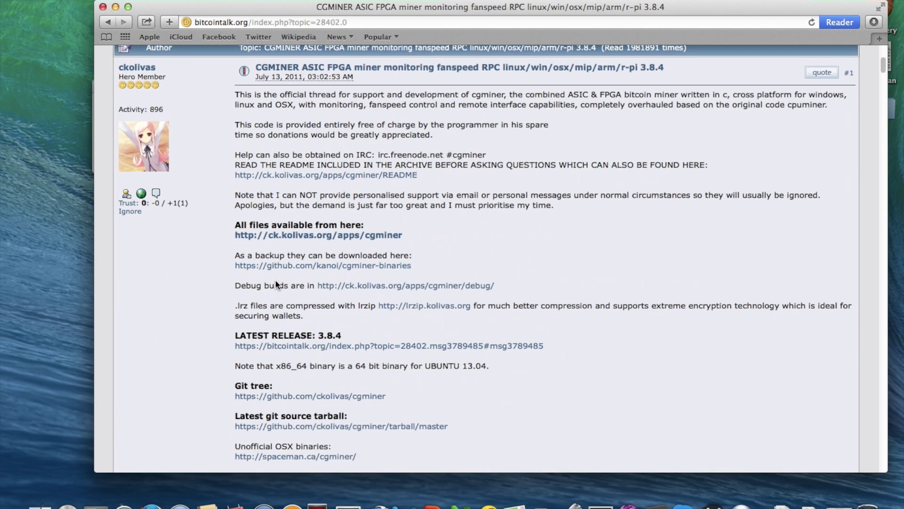
scroll(291, 217, "down", 3)
left_click_drag(234, 199, 343, 199)
left_click(360, 197)
left_click(353, 197)
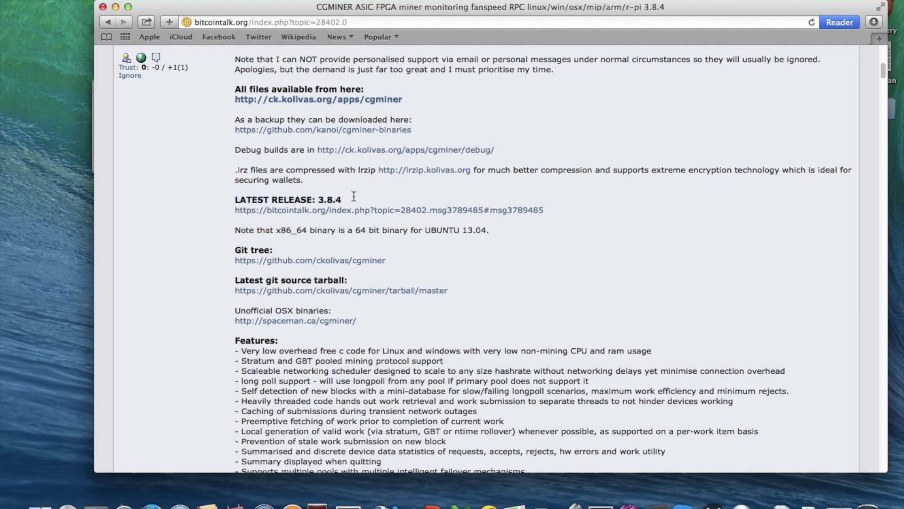
scroll(307, 284, "down", 5)
scroll(306, 284, "down", 4)
scroll(306, 284, "down", 3)
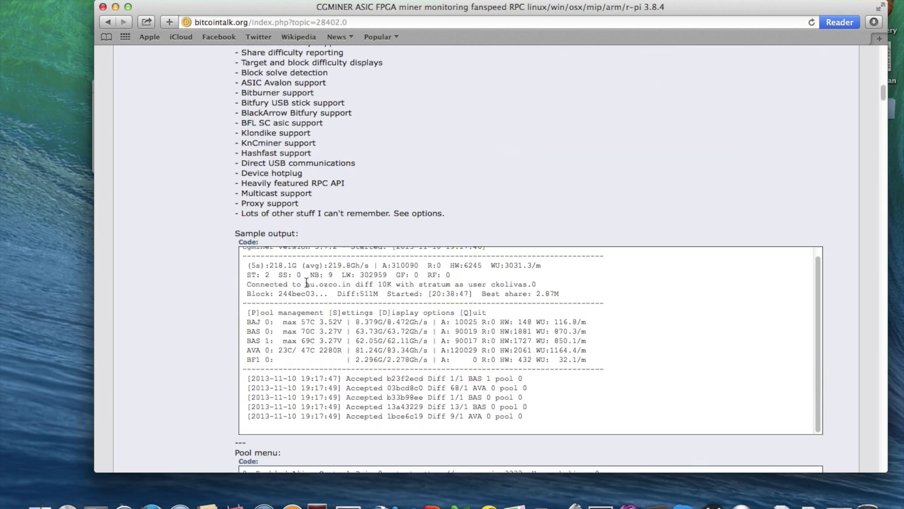
scroll(179, 288, "down", 5)
scroll(179, 287, "down", 5)
scroll(179, 287, "down", 2)
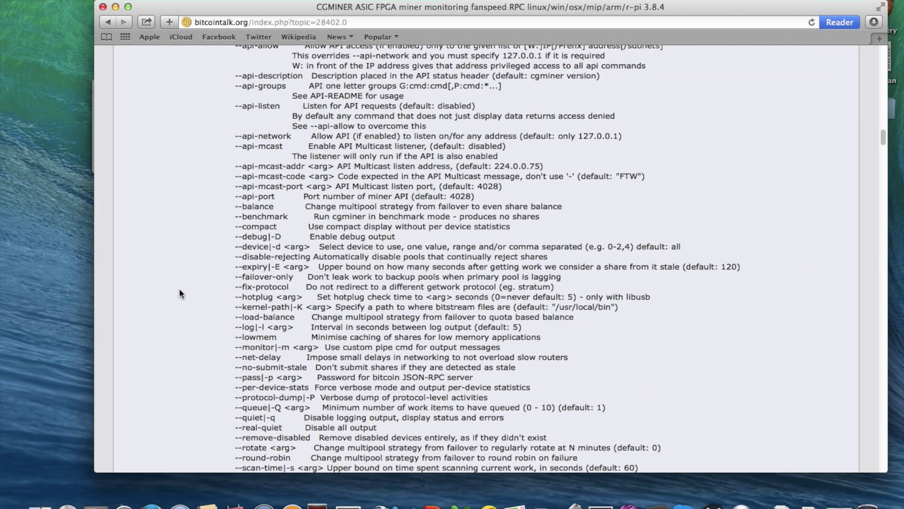
scroll(179, 287, "up", 3)
scroll(178, 288, "down", 3)
scroll(179, 288, "down", 6)
scroll(179, 288, "down", 6)
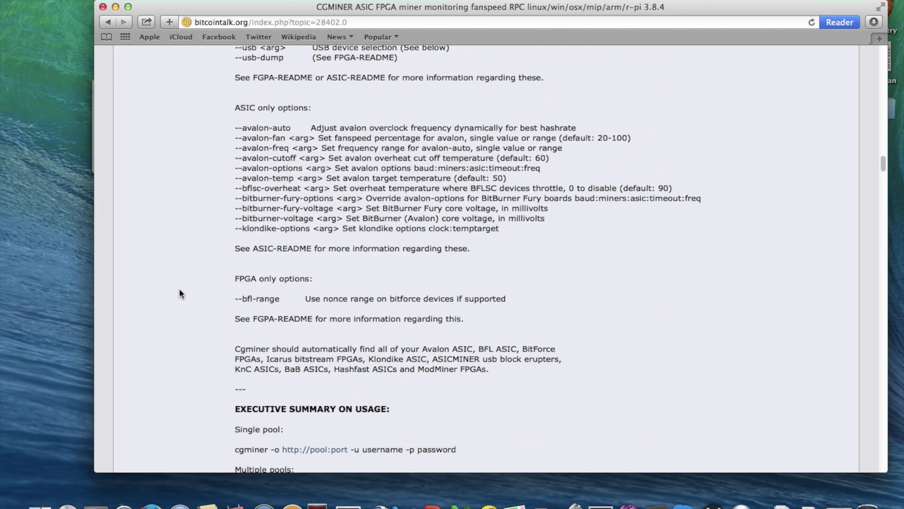
scroll(179, 287, "down", 3)
scroll(179, 288, "down", 5)
scroll(179, 287, "down", 5)
scroll(179, 287, "down", 5)
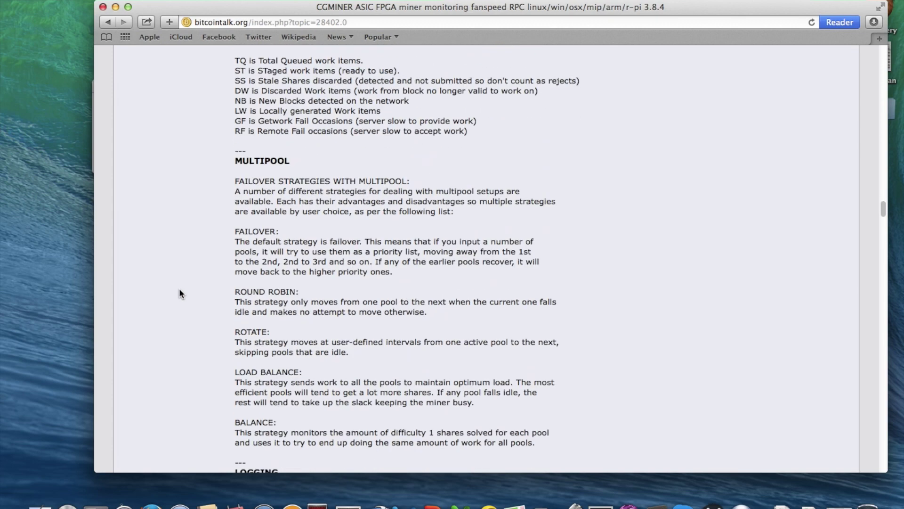
scroll(179, 287, "down", 3)
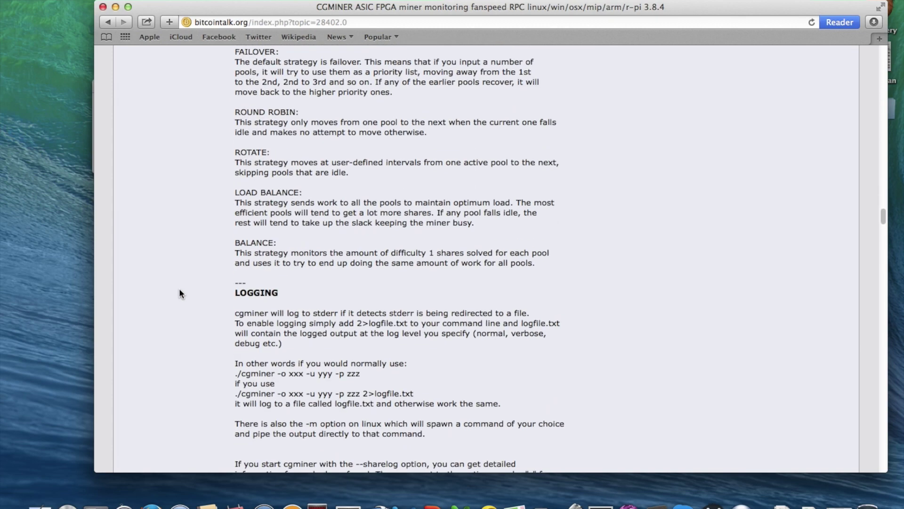
scroll(179, 288, "down", 5)
scroll(179, 288, "down", 6)
scroll(179, 287, "down", 3)
scroll(179, 288, "down", 1)
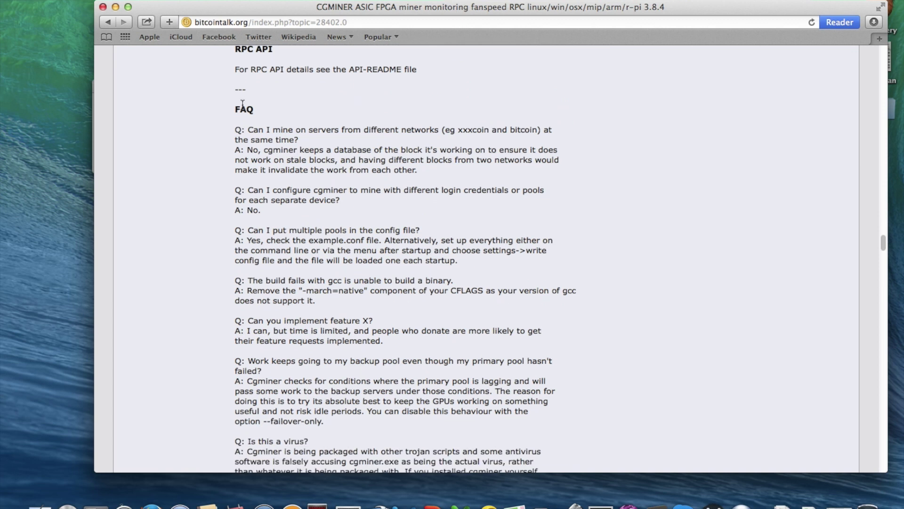
Step: Read through the thread's FAQ, including the debugging information answer
mouse_move(236, 109)
left_mouse_down()
mouse_move(545, 379)
mouse_move(397, 450)
mouse_move(507, 458)
mouse_move(505, 375)
mouse_move(645, 424)
left_mouse_up()
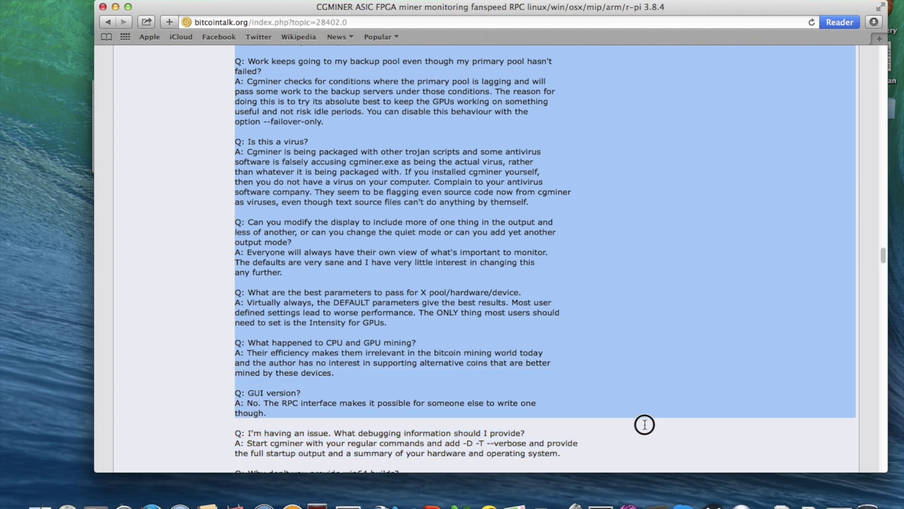
left_click_drag(644, 425, 689, 418)
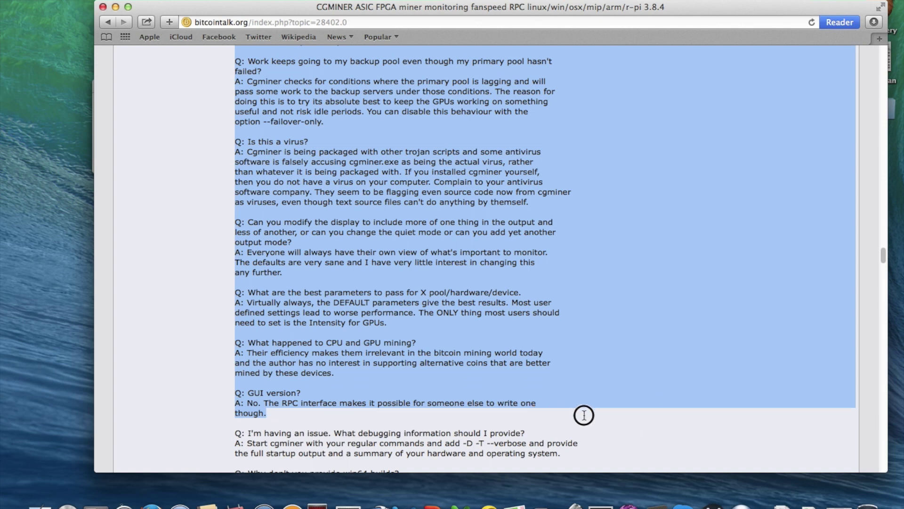
left_click(726, 423)
scroll(726, 423, "down", 5)
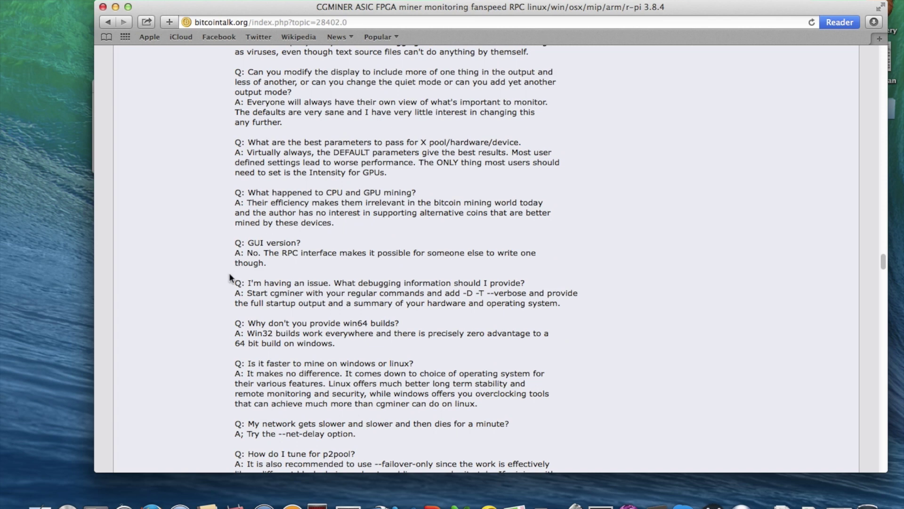
left_click_drag(232, 280, 538, 327)
left_click(538, 326)
mouse_move(236, 283)
left_mouse_down()
mouse_move(454, 287)
mouse_move(562, 308)
left_mouse_up()
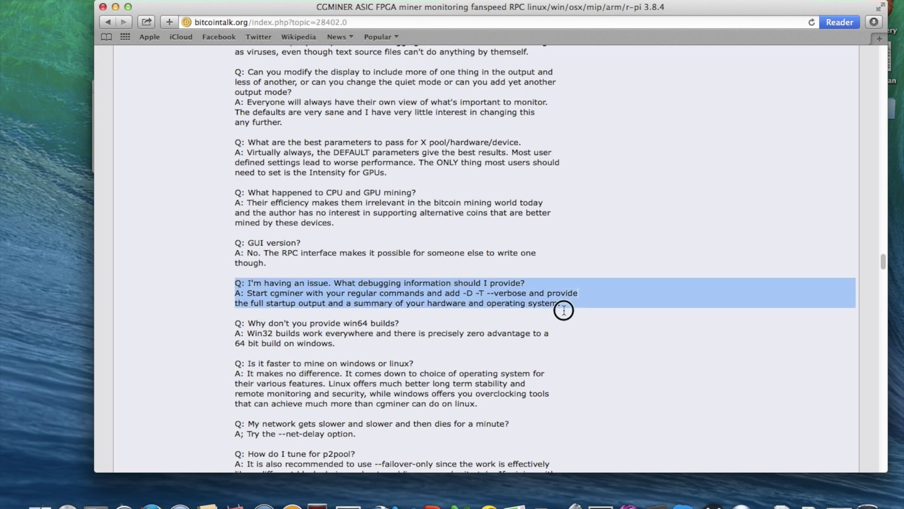
left_click(562, 308)
scroll(562, 307, "up", 4)
scroll(562, 308, "up", 15)
scroll(254, 160, "up", 15)
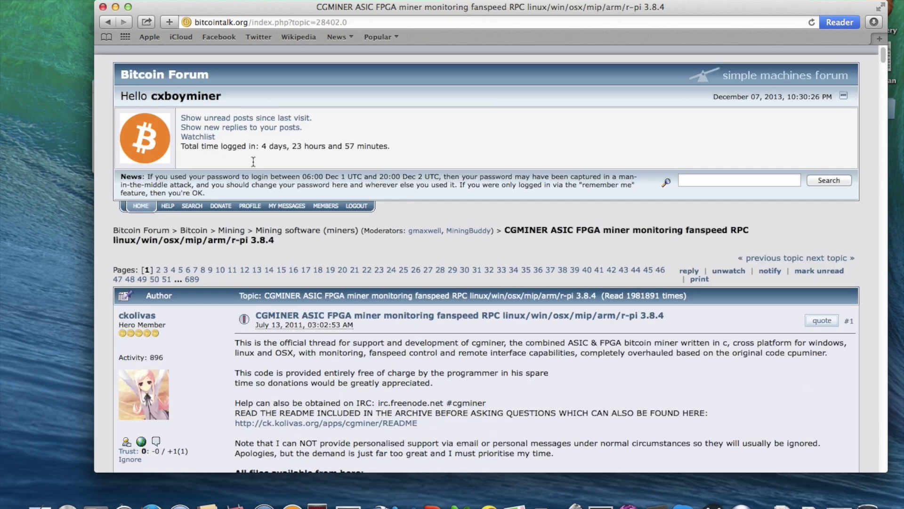
scroll(353, 282, "down", 2)
scroll(353, 318, "down", 1)
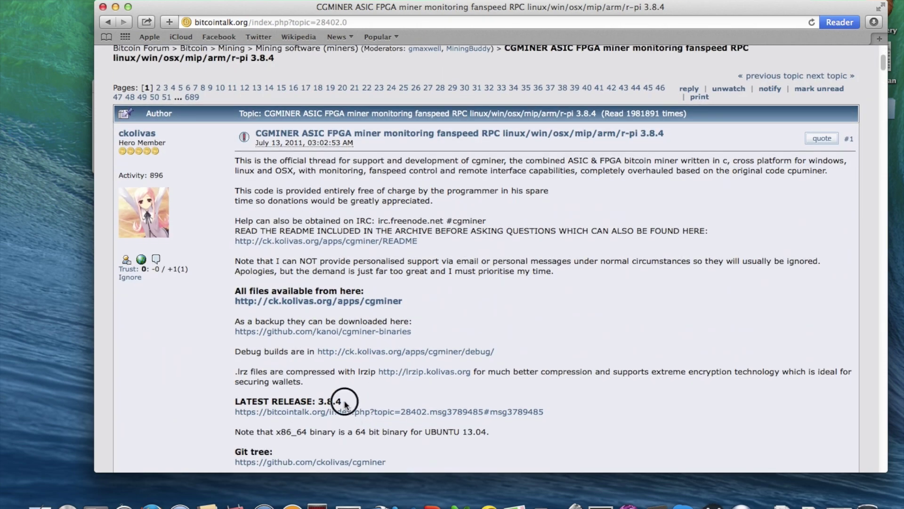
key("super+a")
Step: Back in cgminer, highlight the version number and the AMU 0 device label
left_click(102, 8)
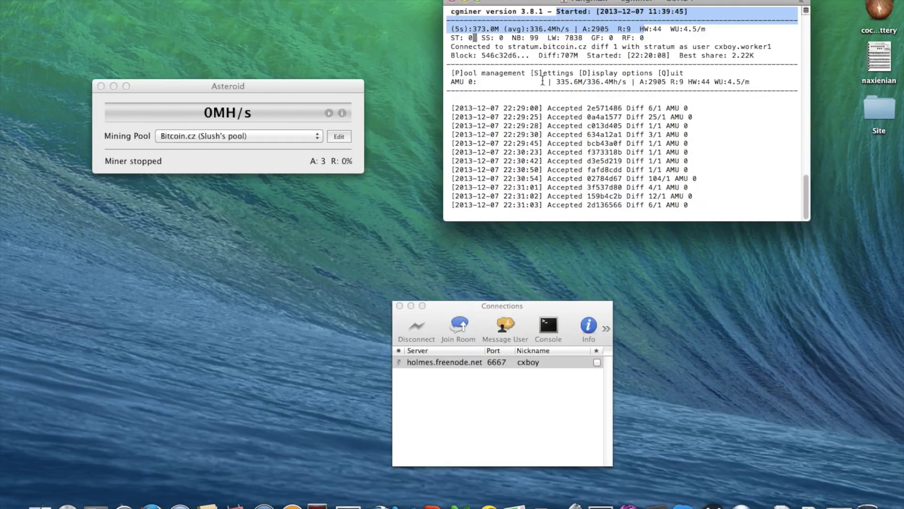
left_click_drag(521, 12, 537, 12)
left_click(544, 12)
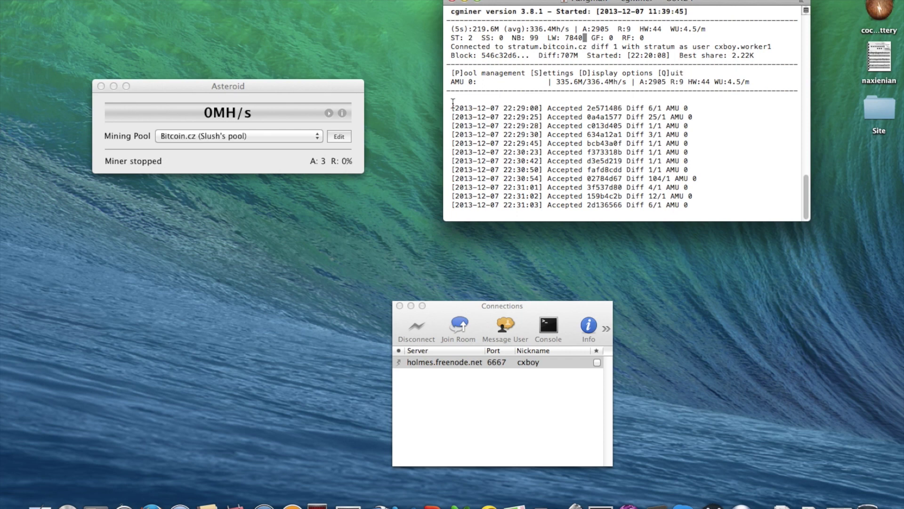
left_click_drag(447, 81, 498, 82)
left_click(451, 82)
Step: Highlight the hashrate and share log lines, then quit cgminer with q
left_click(456, 81)
left_click(471, 81)
left_click_drag(558, 83, 708, 190)
left_click(708, 189)
key("q")
scroll(600, 174, "up", 5)
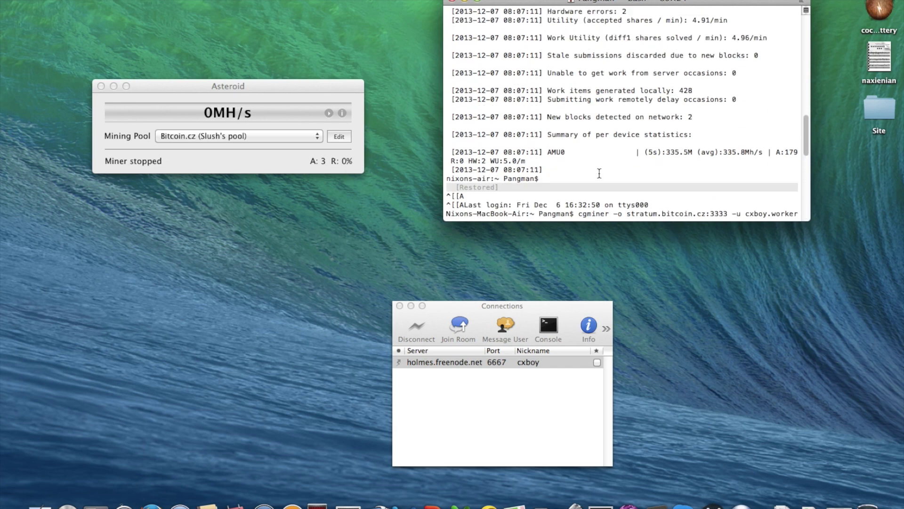
scroll(600, 173, "down", 5)
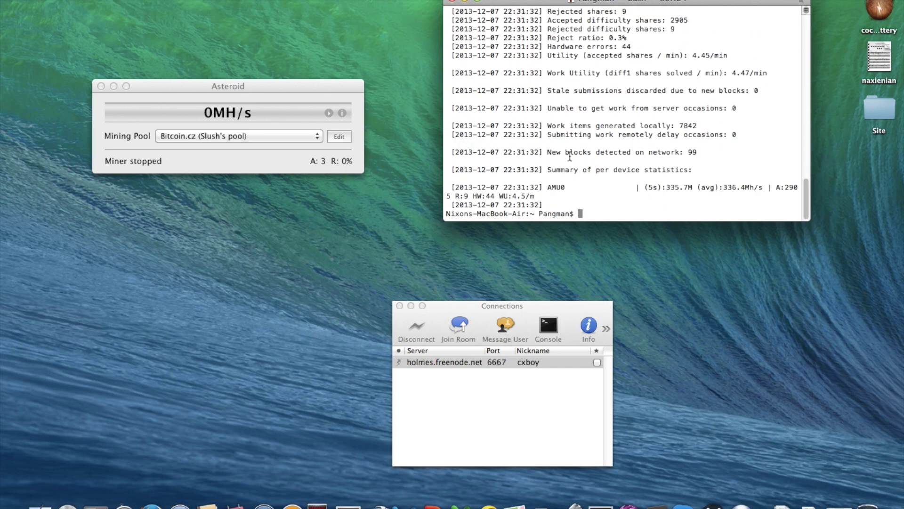
type("brew un")
type("install ")
type("cgminer")
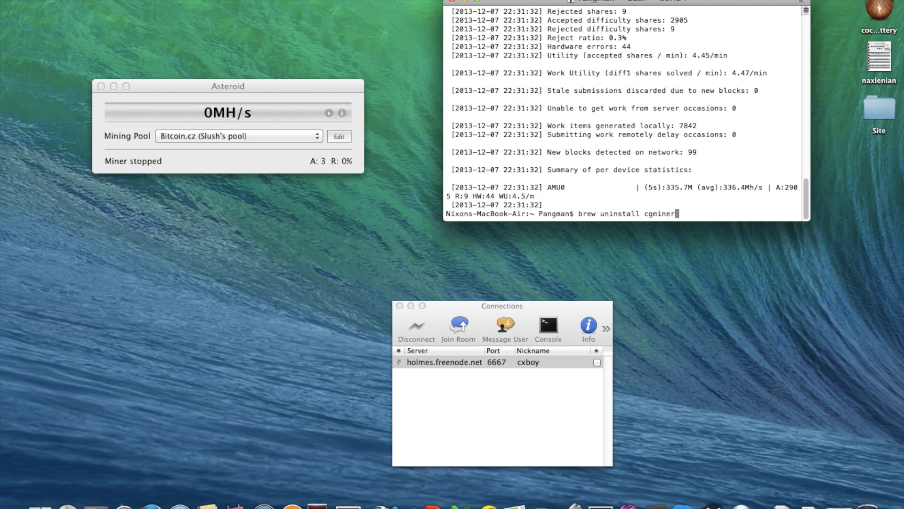
Step: Uninstall cgminer, untap nwoolls/cryptocoin, then run the re-tap and cgminer install command
key("Return")
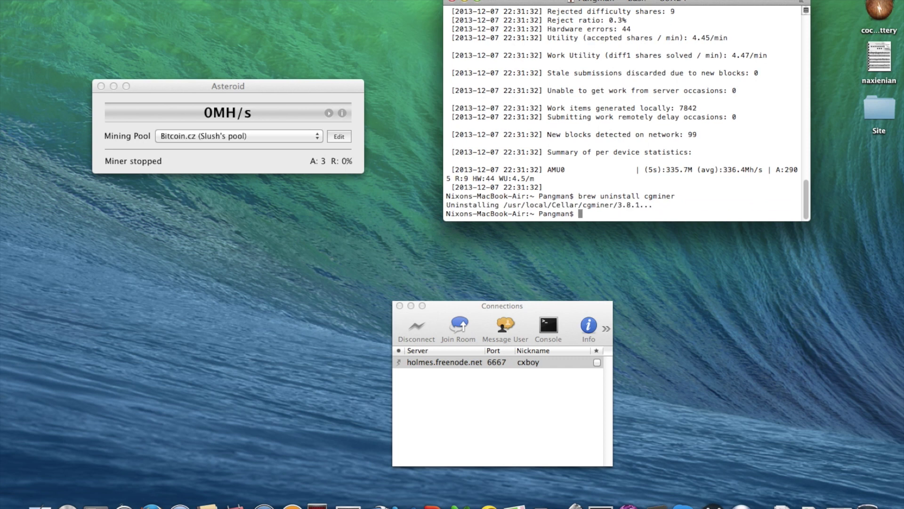
type("brew u")
type("ntap ")
type("nwooll")
type("s/crypto")
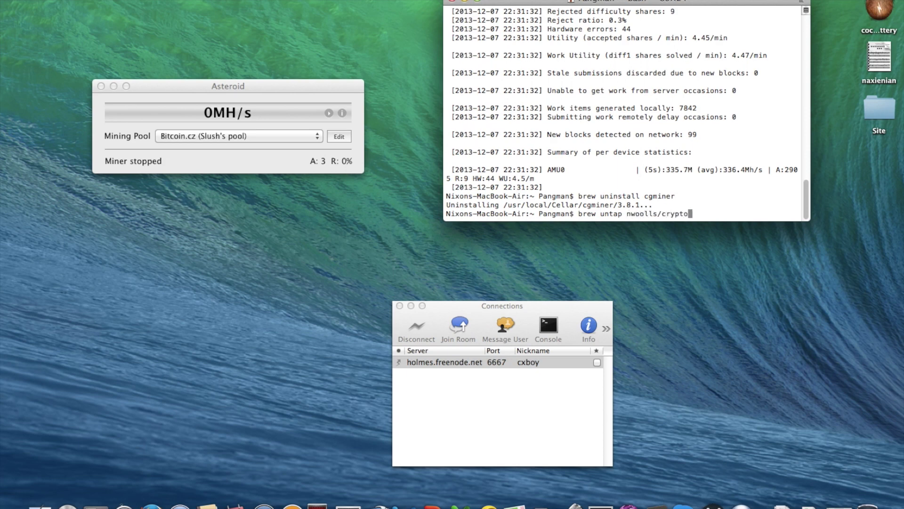
type("coin")
key("Return")
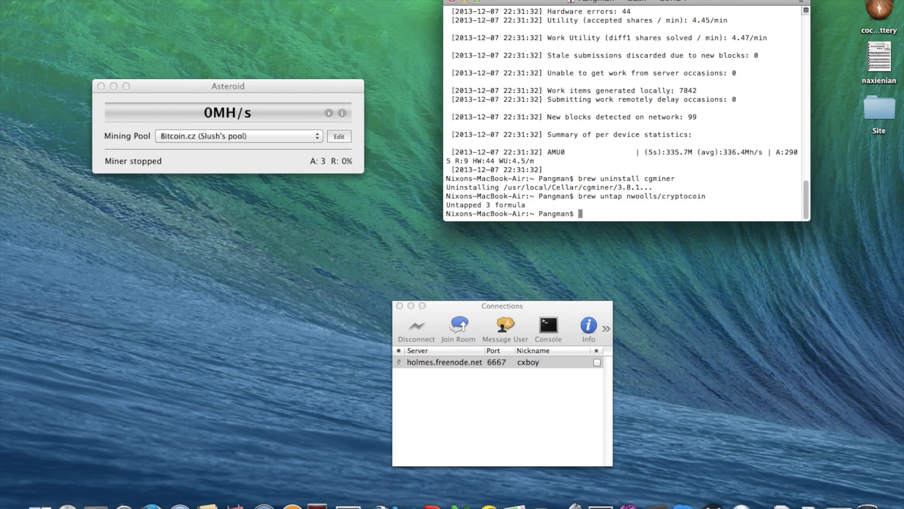
type("bre")
key("BackSpace")
key("BackSpace")
key("BackSpace")
type("brew ")
type("tap nwoll")
key("BackSpace")
key("BackSpace")
type("olls/")
type("cryptocoin")
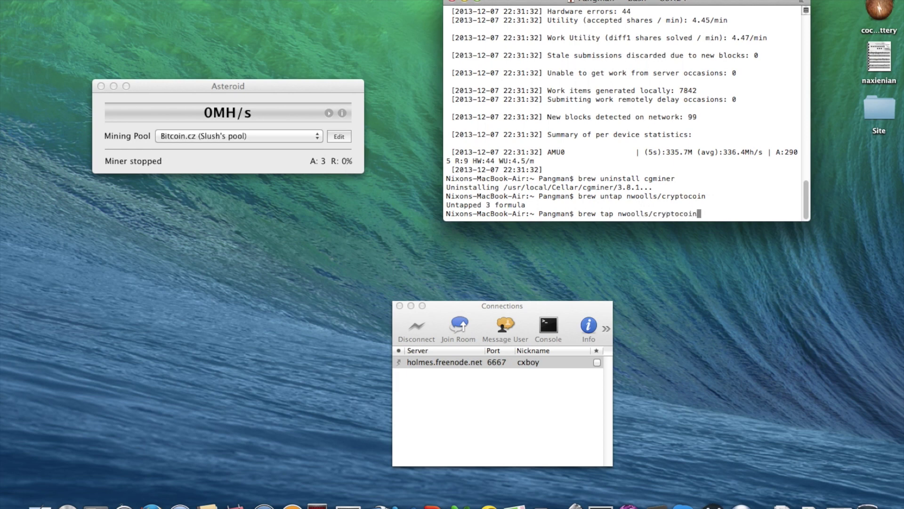
type(" &&")
type(" brew install c")
type("gminer")
key("Return")
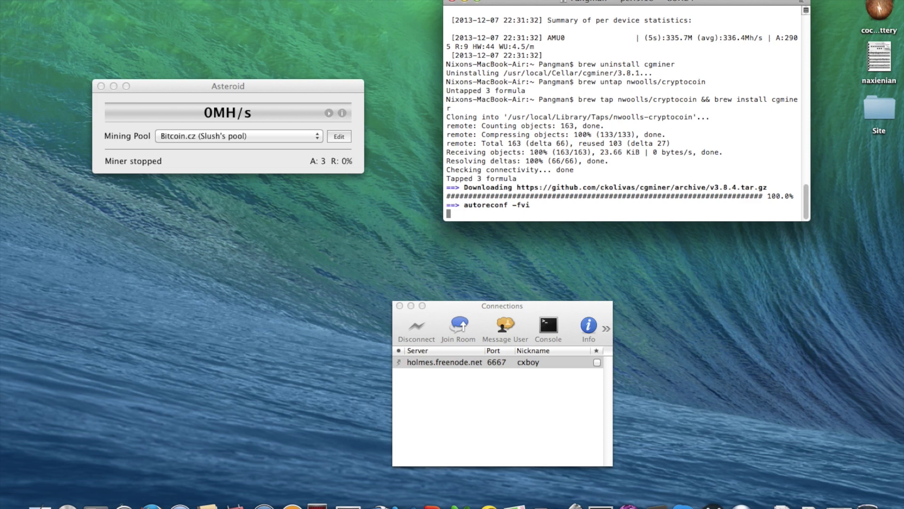
type("nn")
Step: Clear stray Terminal input during the cgminer 3.8.4 build, then bring up Safari
key("BackSpace")
key("BackSpace")
left_click(124, 503)
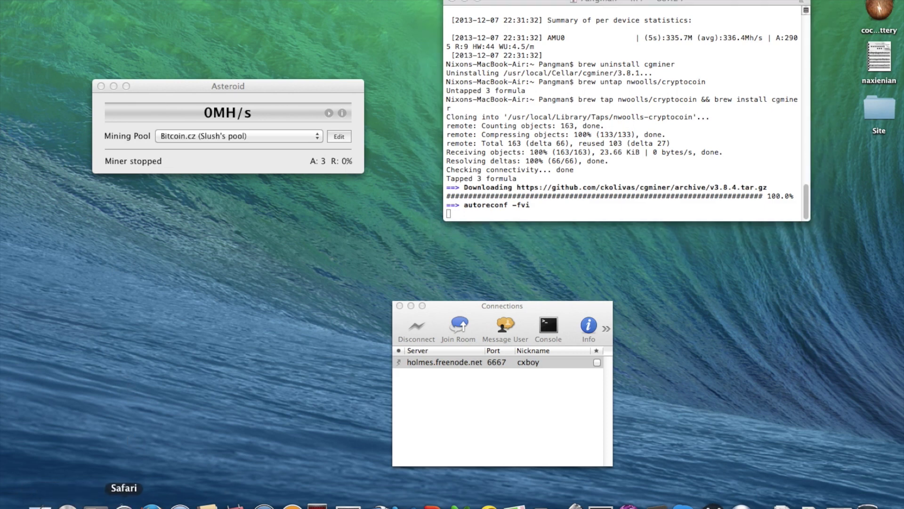
Step: Search for the Silicon Labs USB to UART driver and open its VCP drivers page
left_click(253, 22)
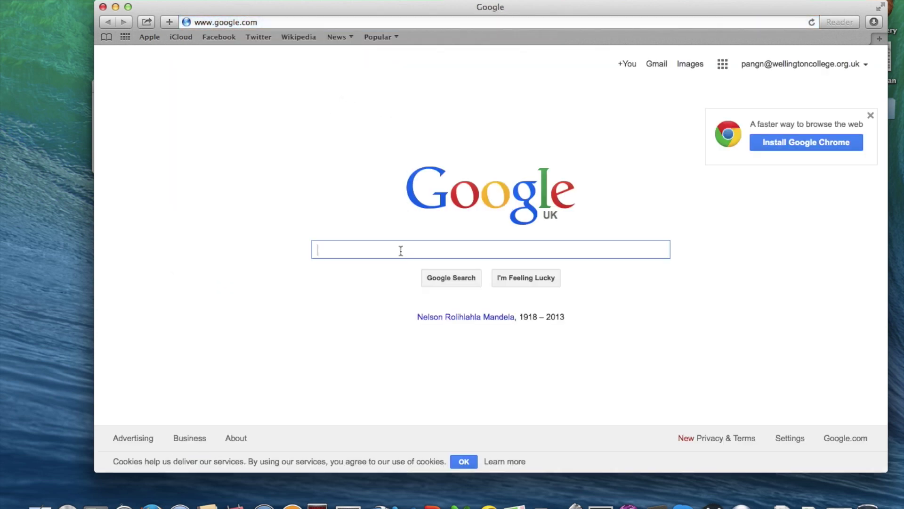
type("silico")
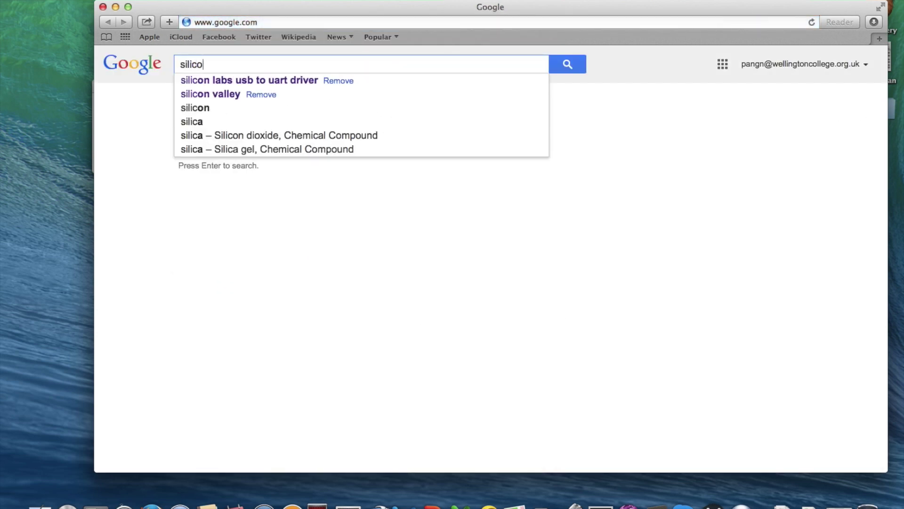
type("n")
key("Down")
key("Return")
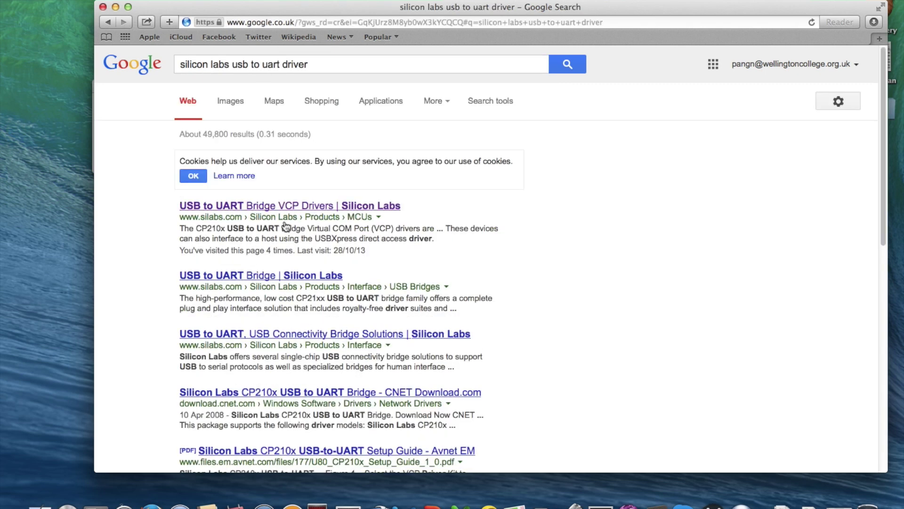
left_click(284, 205)
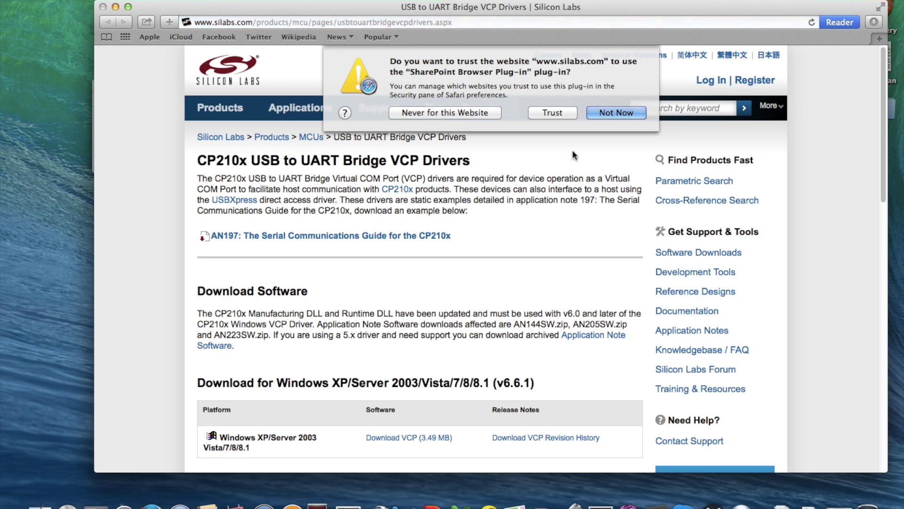
left_click(616, 112)
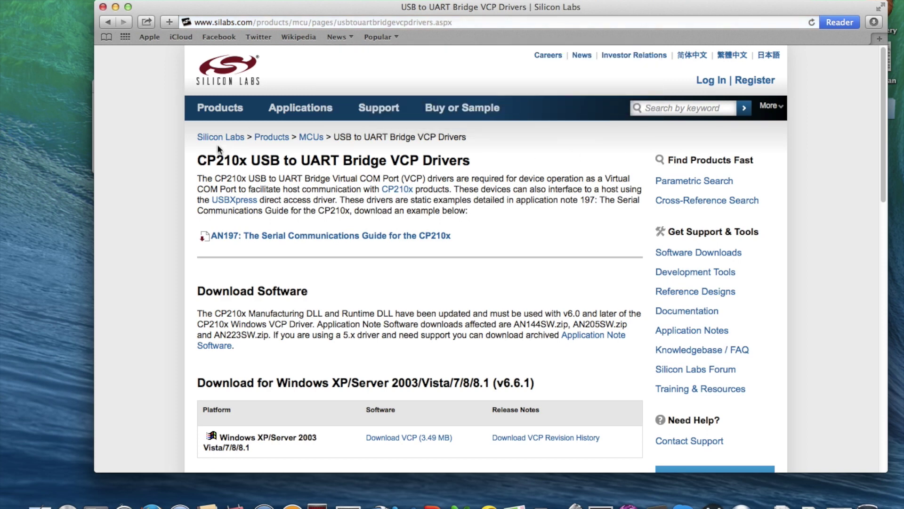
Step: Review the drivers page's Mac OSX and Linux download sections
left_click_drag(197, 169, 545, 223)
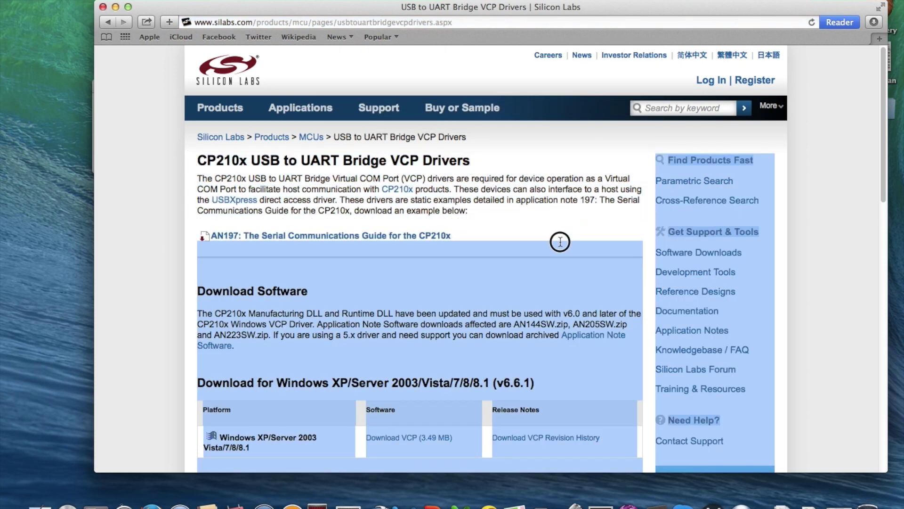
left_click(544, 222)
double_click(446, 161)
left_click(505, 161)
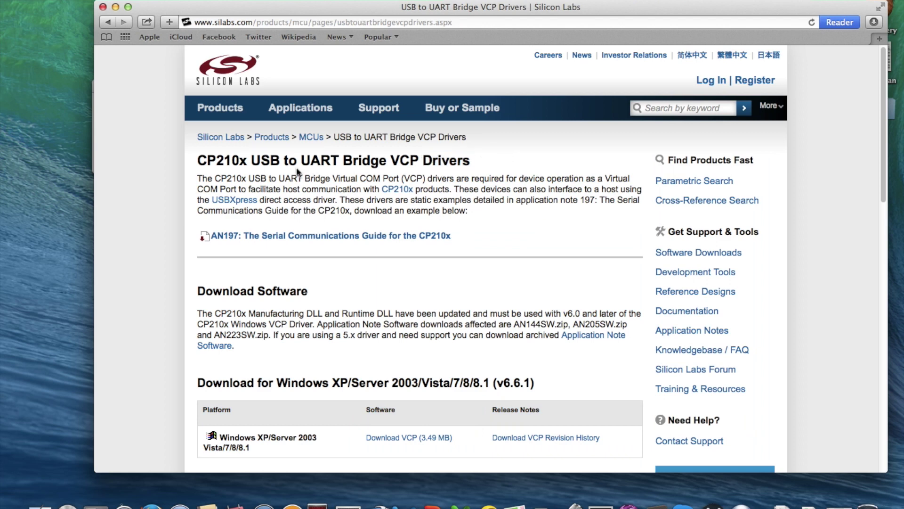
scroll(213, 169, "down", 5)
scroll(199, 276, "down", 5)
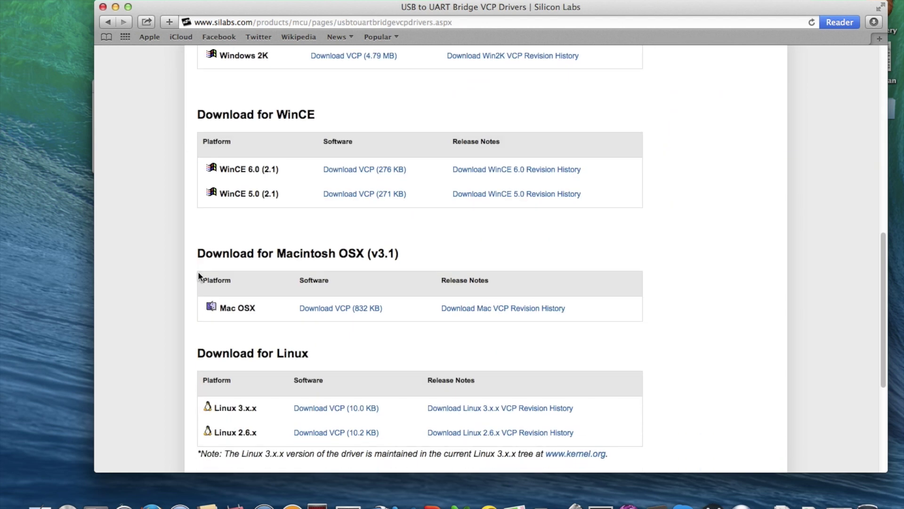
scroll(199, 276, "down", 2)
mouse_move(198, 153)
left_mouse_down()
mouse_move(648, 237)
mouse_move(653, 393)
left_mouse_up()
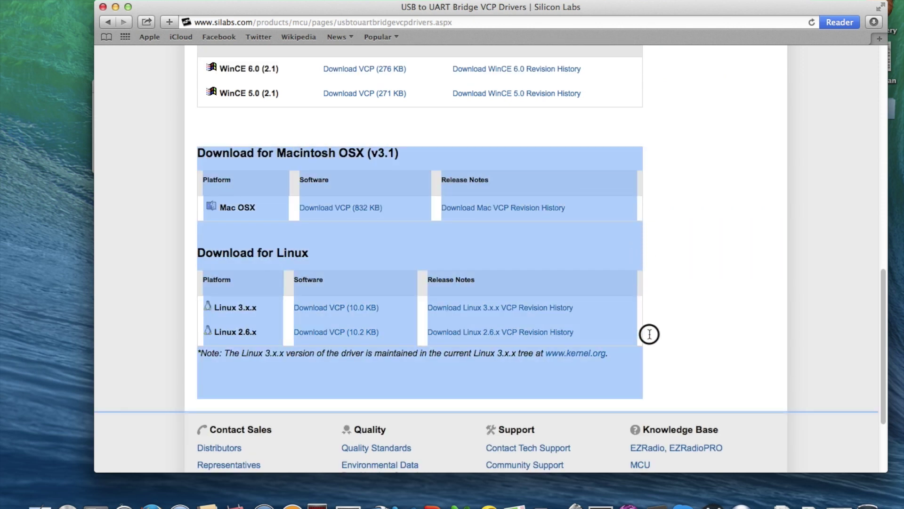
left_click(653, 392)
scroll(653, 392, "up", 8)
scroll(657, 322, "up", 8)
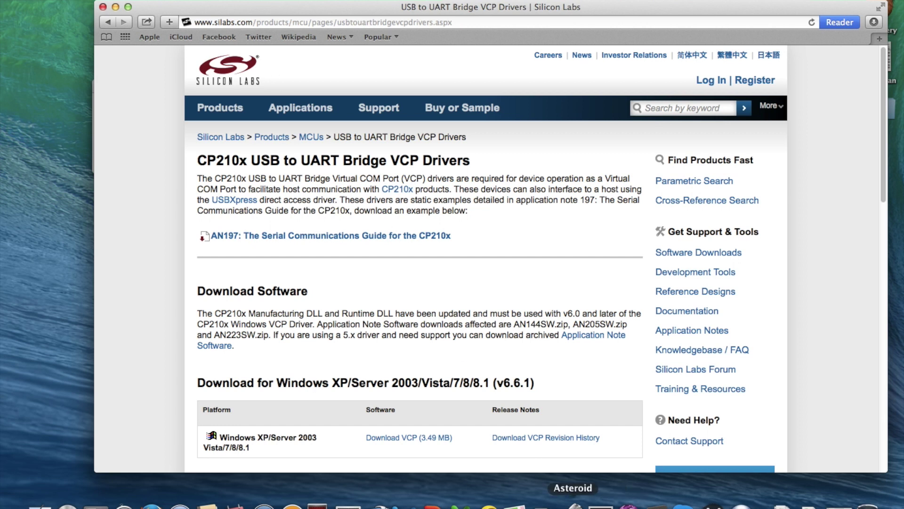
left_click(594, 503)
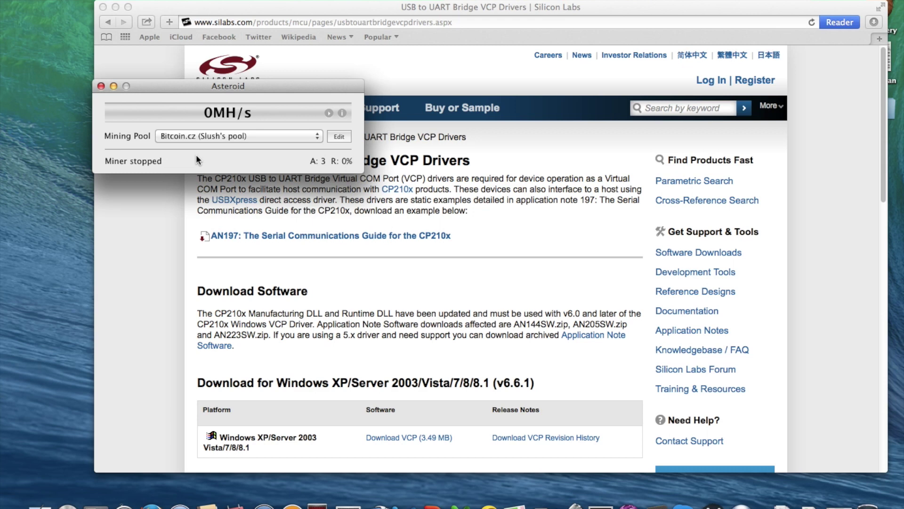
Step: Authorize Asteroid's admin-rights menu action with the administrator password
left_click(170, 205)
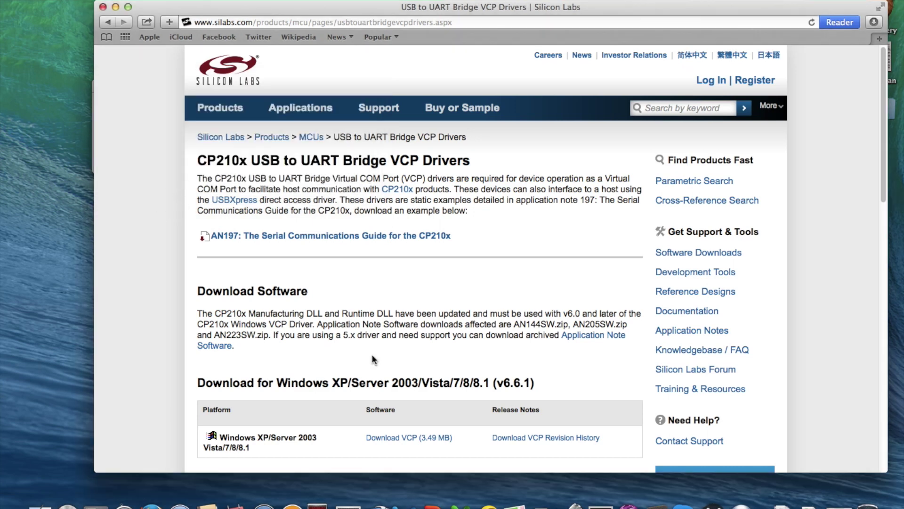
left_click(573, 504)
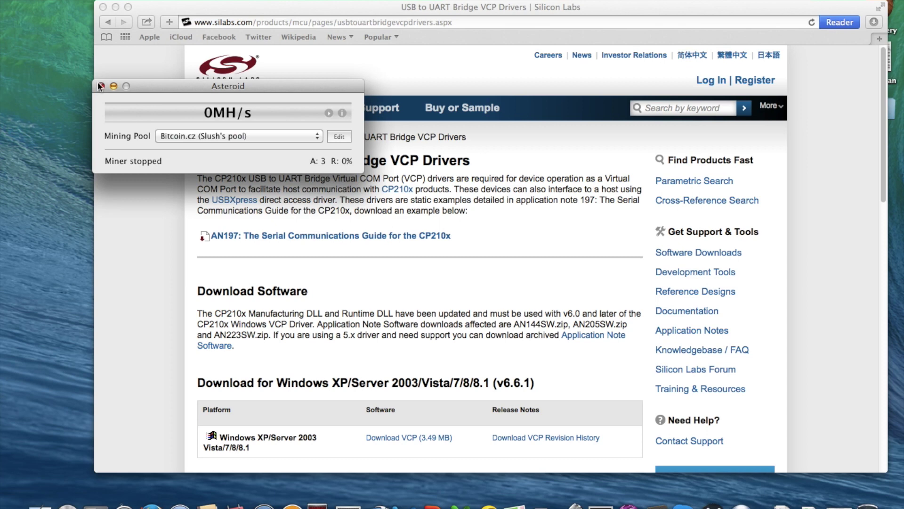
left_click(141, 163)
left_click(573, 505)
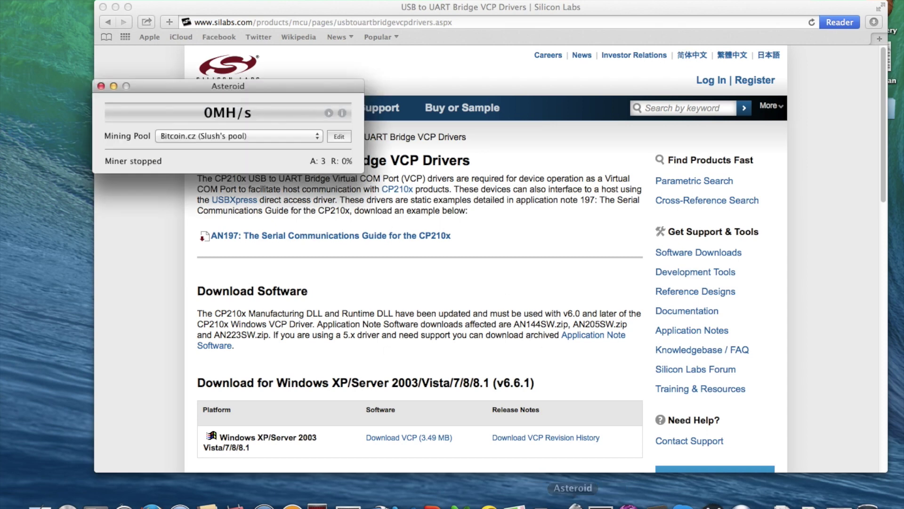
left_click(42, 3)
left_click(85, 122)
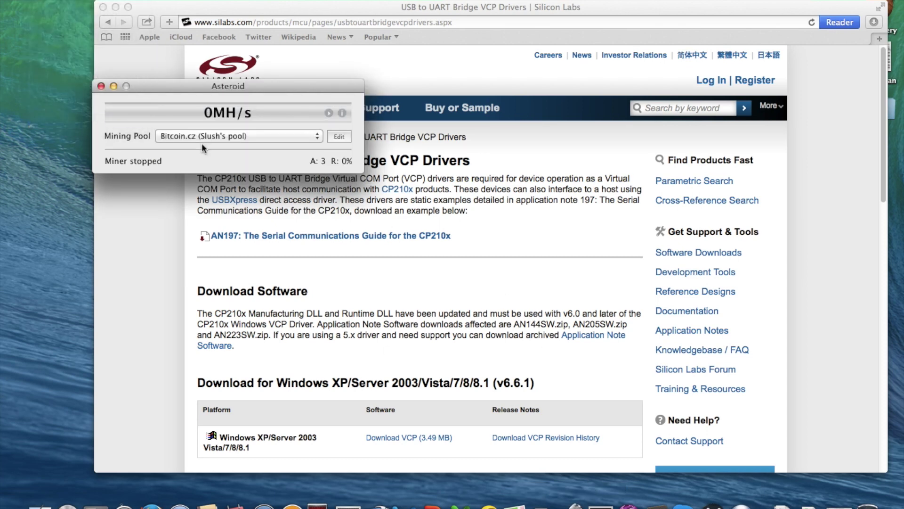
type("********")
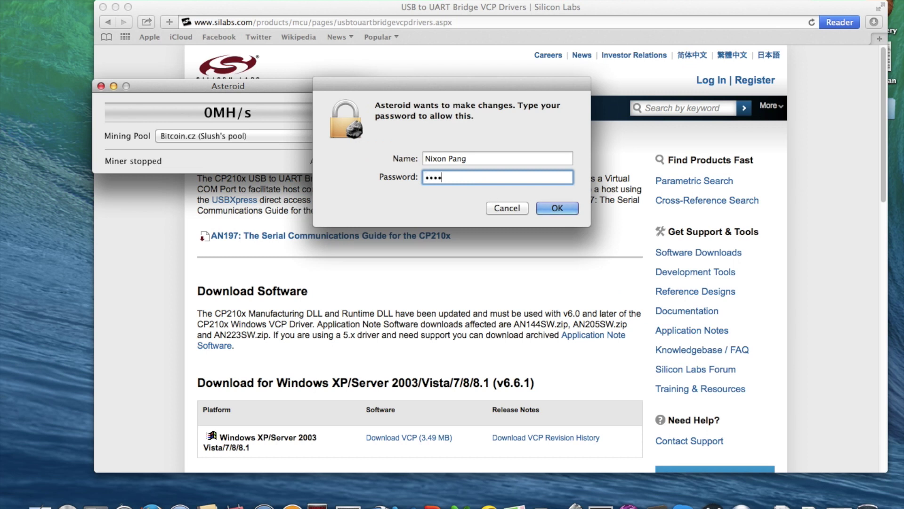
key("Return")
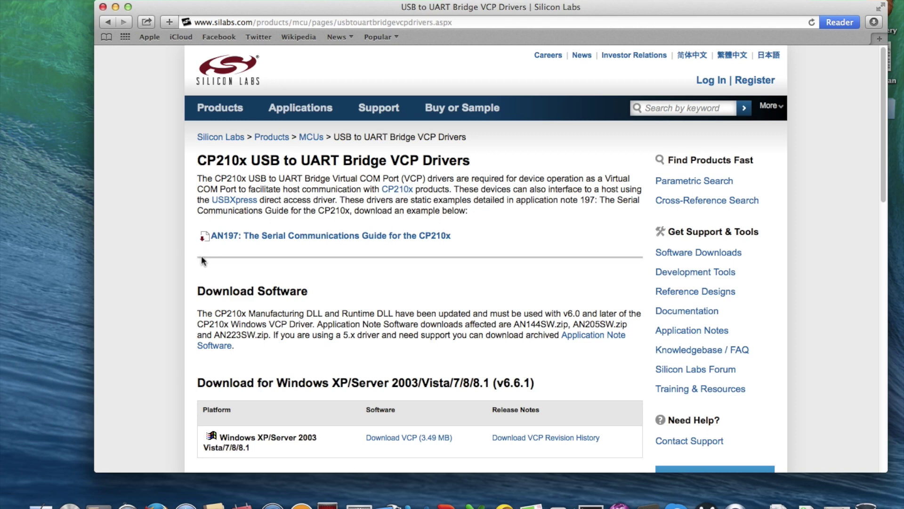
left_click(299, 22)
type("as")
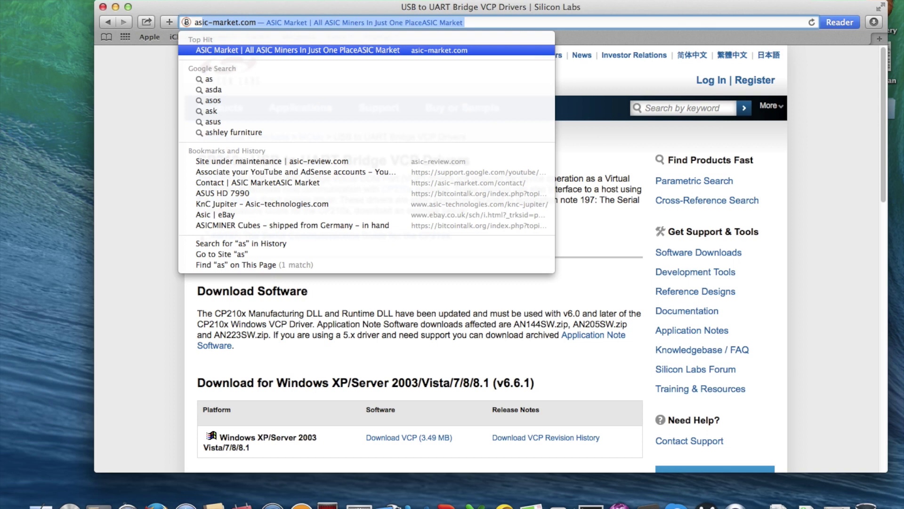
type("teroidapp.")
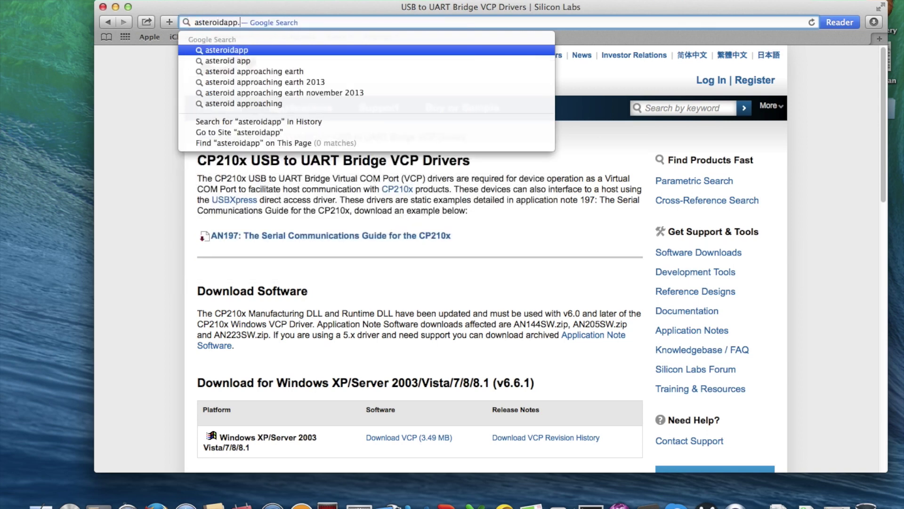
type("com")
Step: Load asteroidapp.com and move the Safari window up to the screen top
key("Return")
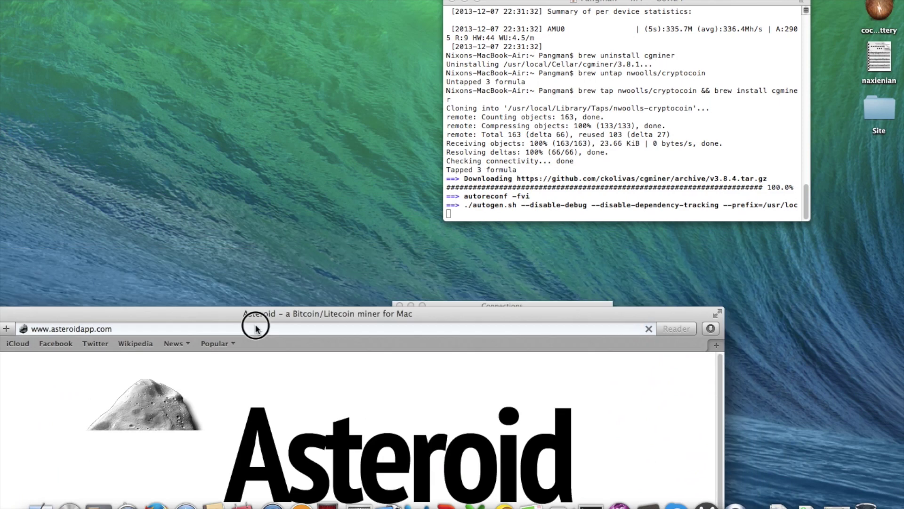
left_click_drag(259, 317, 404, 229)
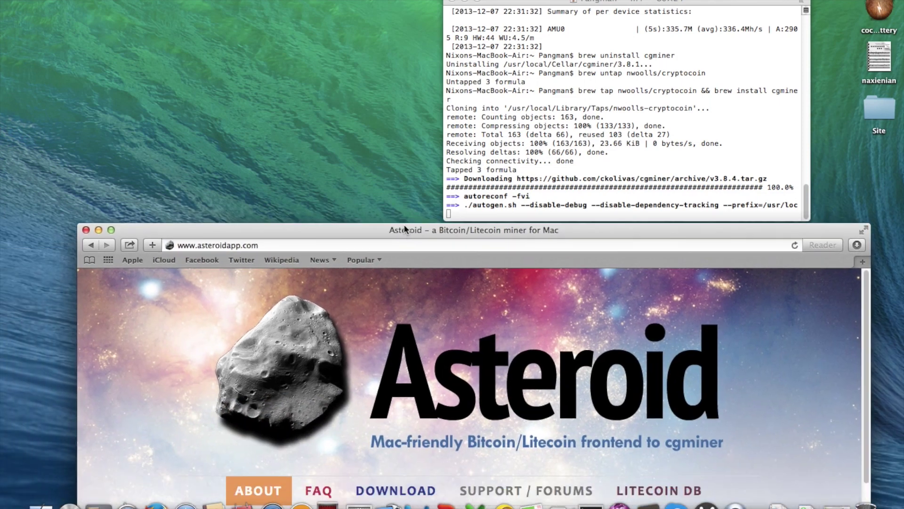
left_click(583, 22)
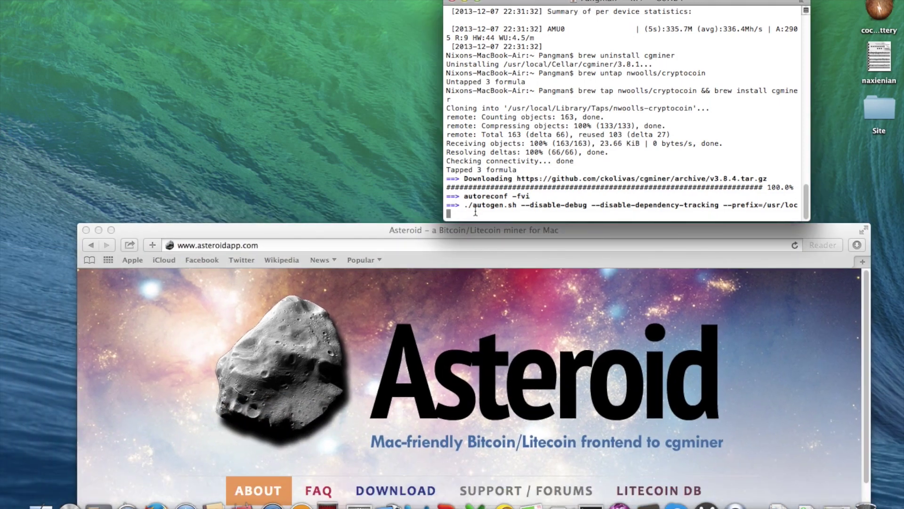
left_click_drag(379, 228, 363, 2)
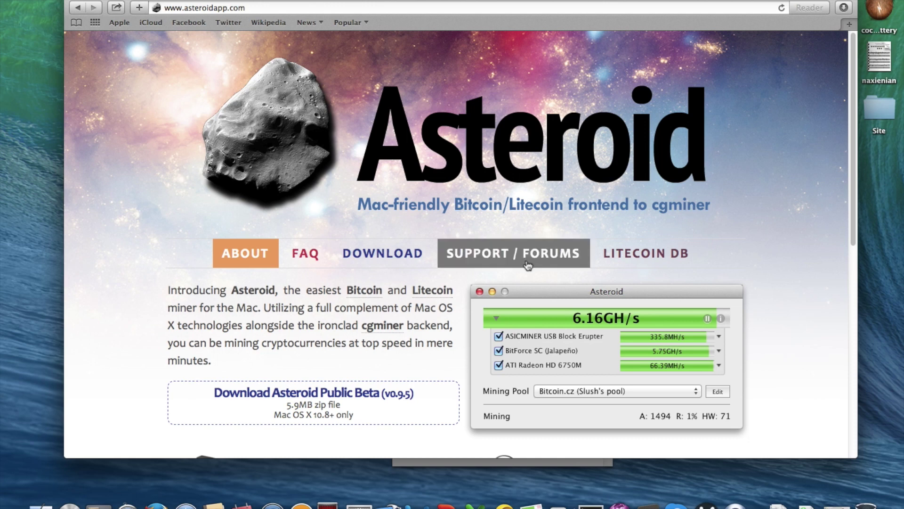
scroll(523, 254, "down", 5)
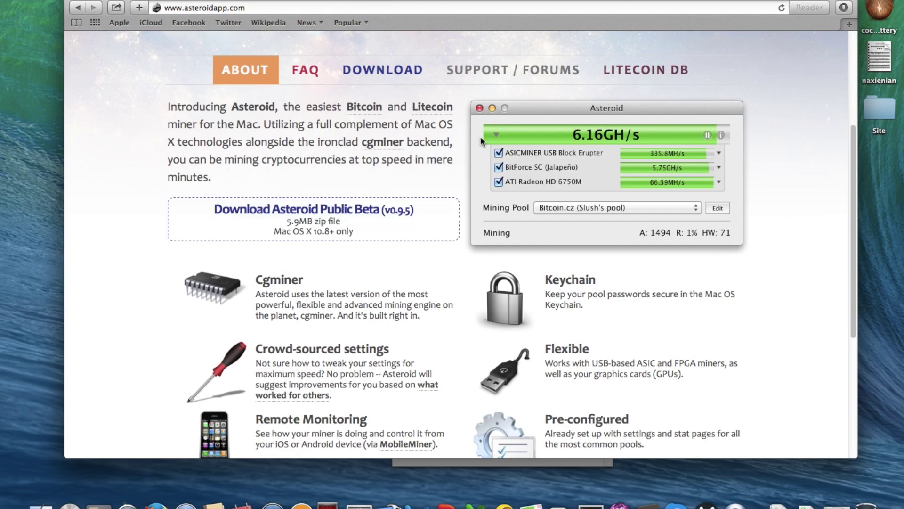
Step: Download the latest Asteroid public beta and check the Downloads stack
left_click(378, 229)
left_click(809, 498)
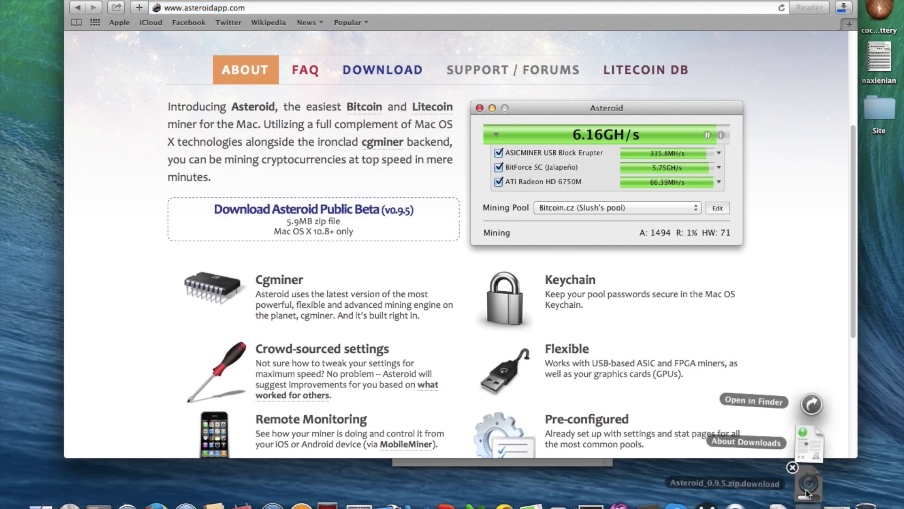
left_click(813, 488)
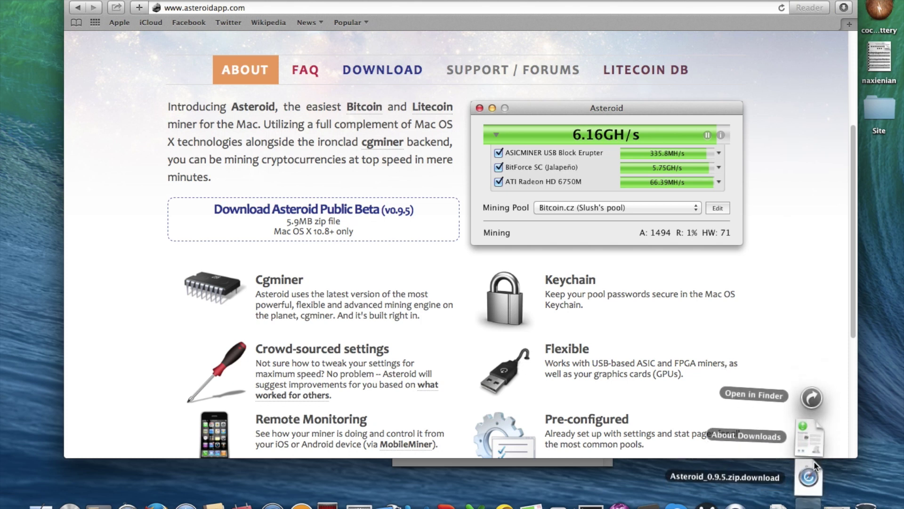
left_click(810, 498)
Step: Extract the Asteroid zip, drag the app to Applications, and check Launchpad
left_click(807, 464)
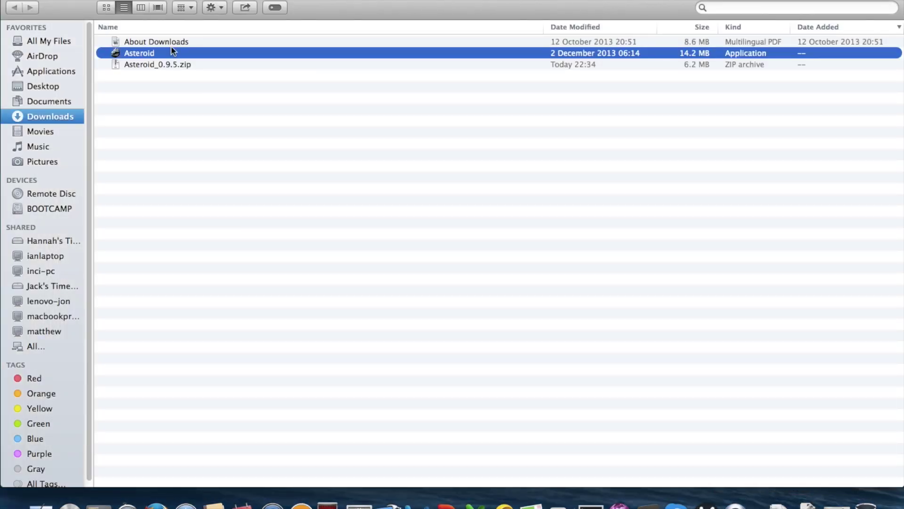
left_click(195, 97)
left_click(220, 54)
left_click_drag(234, 54, 50, 71)
key("F4")
left_click(336, 293)
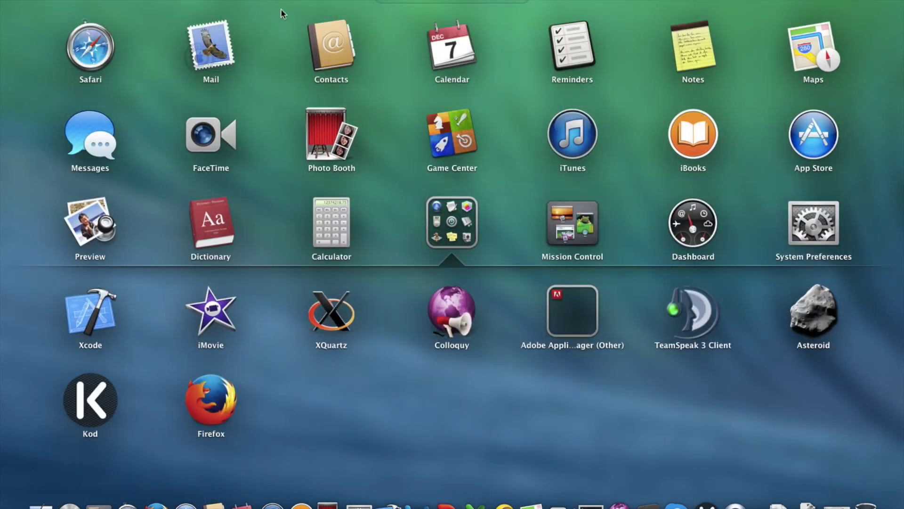
scroll(407, 226, "right", 5)
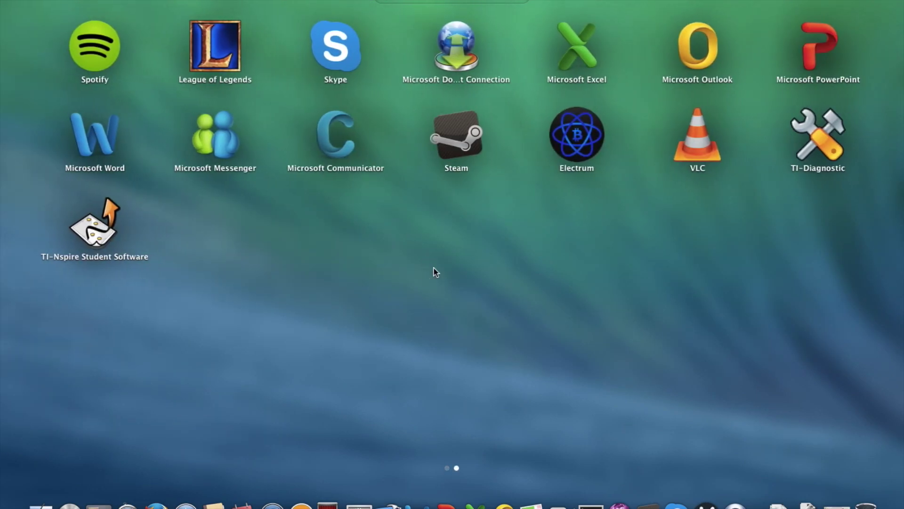
key("Escape")
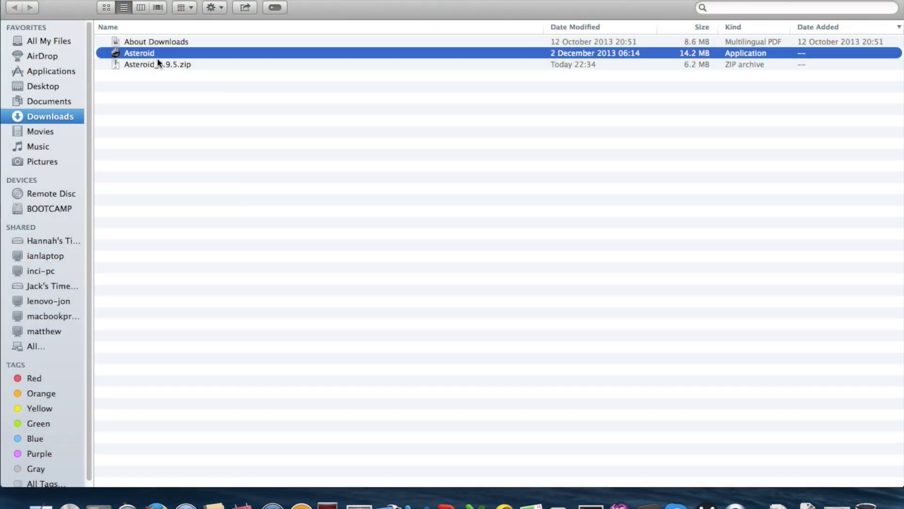
Step: Trash the Asteroid app and Asteroid_0.9.5.zip, then empty the Trash
mouse_move(155, 63)
left_mouse_down()
mouse_move(800, 432)
mouse_move(854, 498)
left_mouse_up()
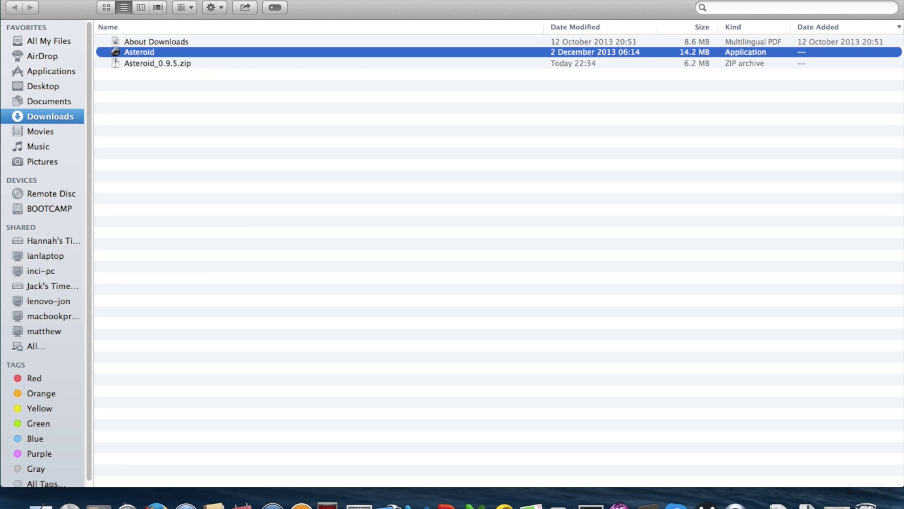
left_click(314, 59)
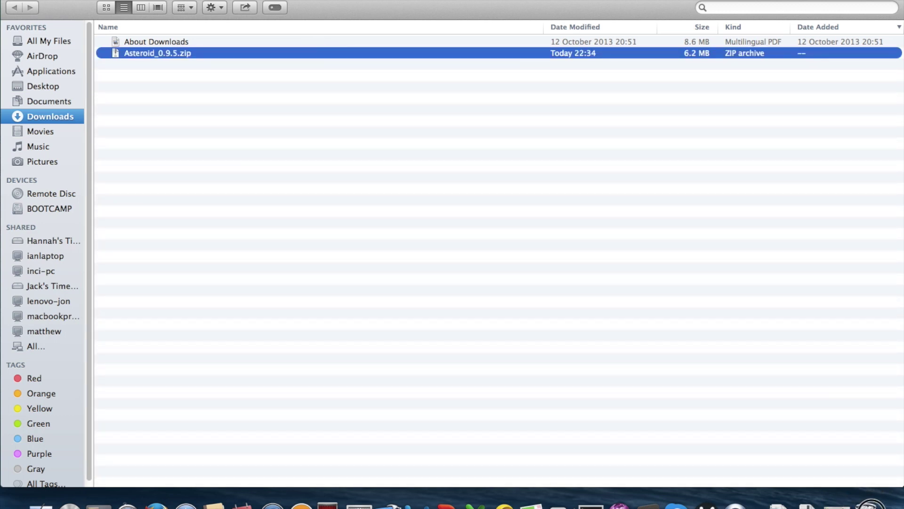
left_click_drag(382, 54, 866, 499)
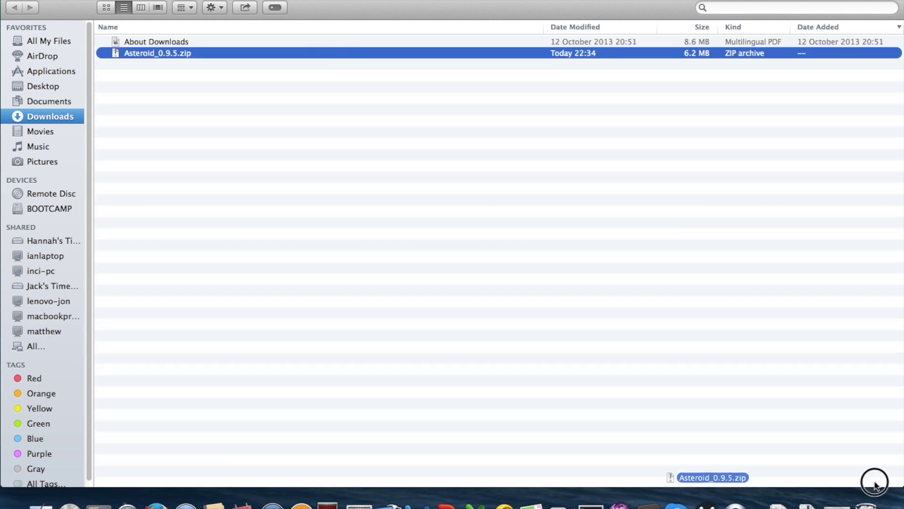
right_click(867, 498)
left_click(859, 481)
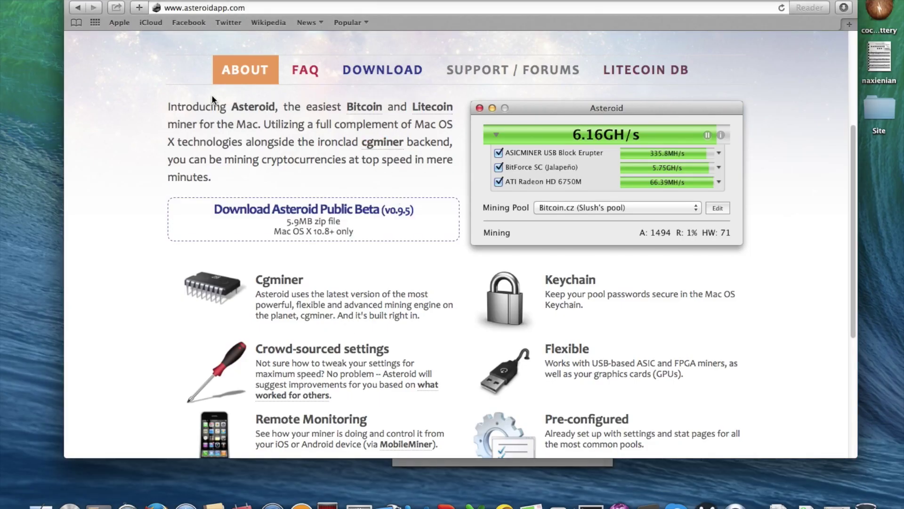
mouse_move(174, 104)
left_mouse_down()
mouse_move(424, 173)
mouse_move(157, 116)
left_mouse_up()
left_click(424, 166)
left_click(172, 106)
left_click_drag(172, 106, 286, 176)
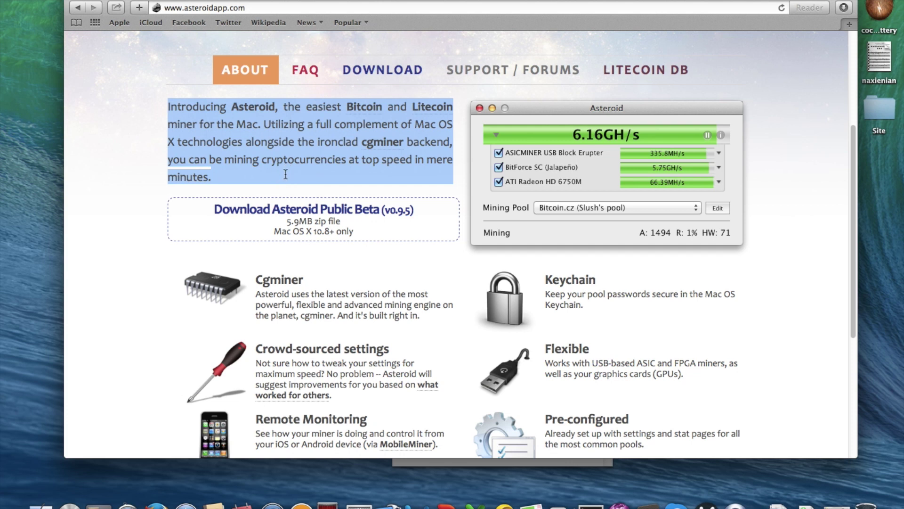
left_click(203, 165)
left_click_drag(212, 177, 166, 106)
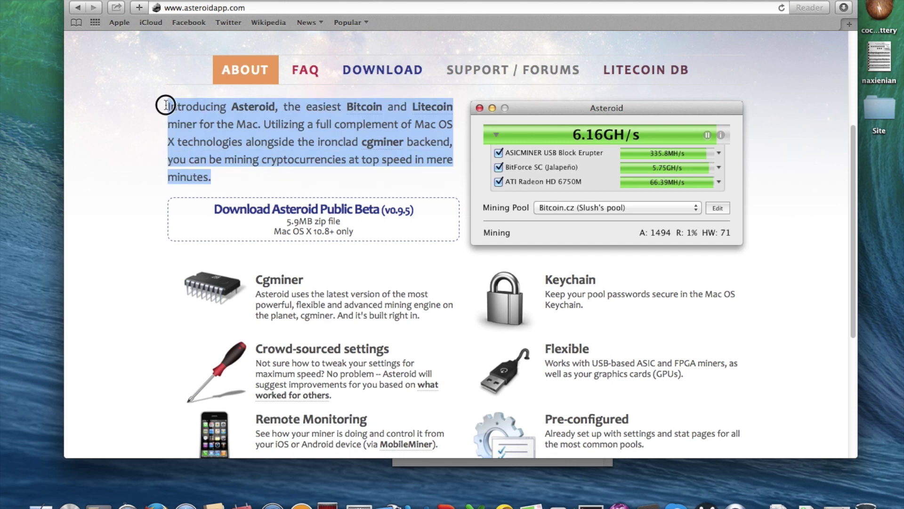
left_click(166, 105)
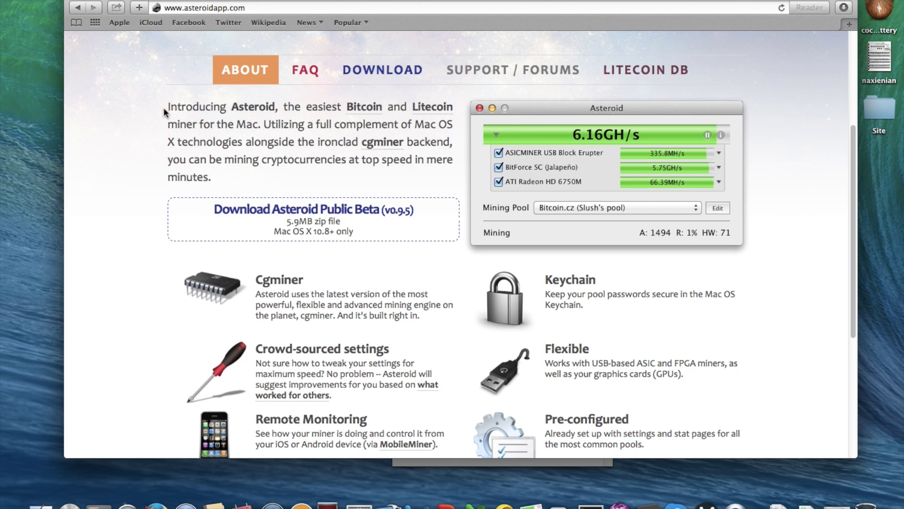
left_click_drag(167, 107, 367, 174)
left_click(368, 173)
left_click_drag(169, 108, 227, 175)
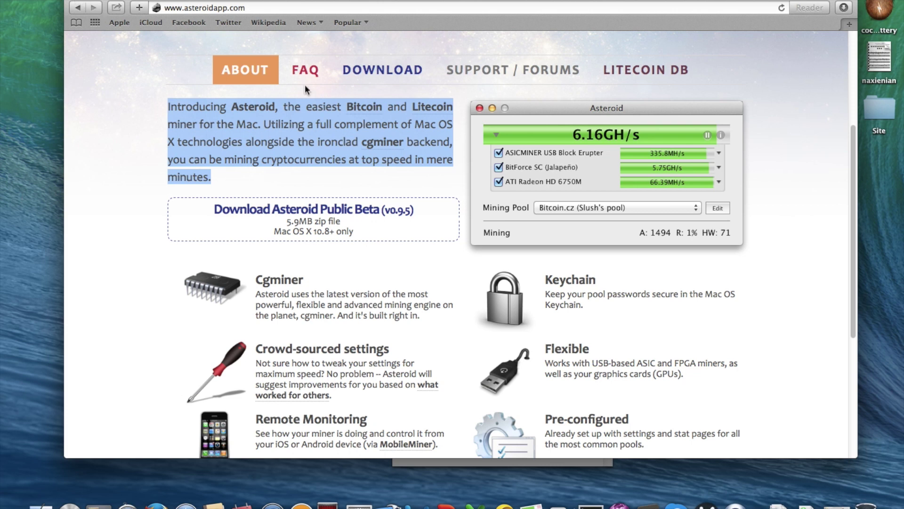
left_click(510, 68)
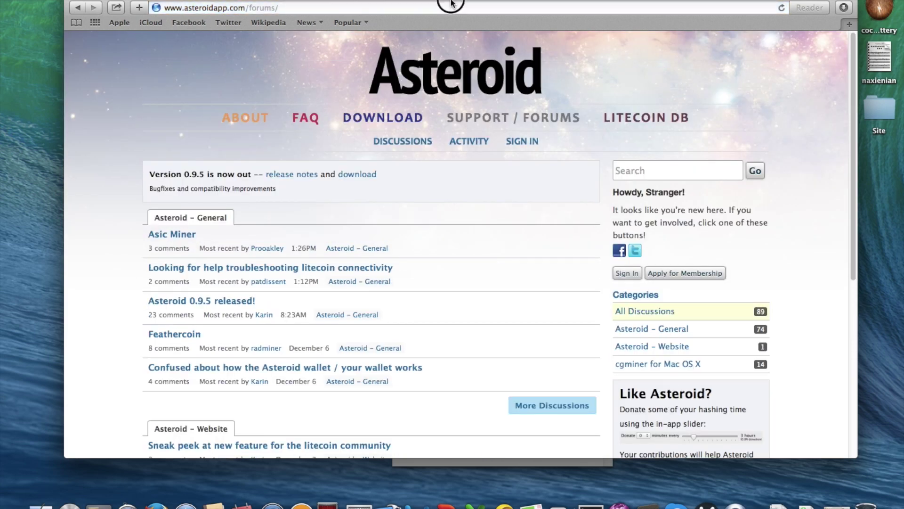
Step: Glance at the Terminal behind the Asteroid forums page, then select Safari's address bar
left_click_drag(453, 2, 459, 5)
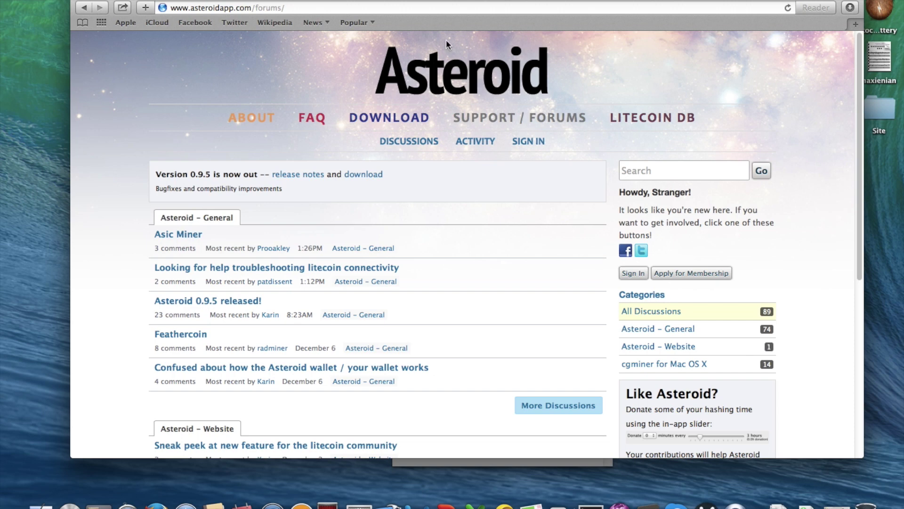
scroll(433, 282, "down", 5)
scroll(429, 295, "down", 5)
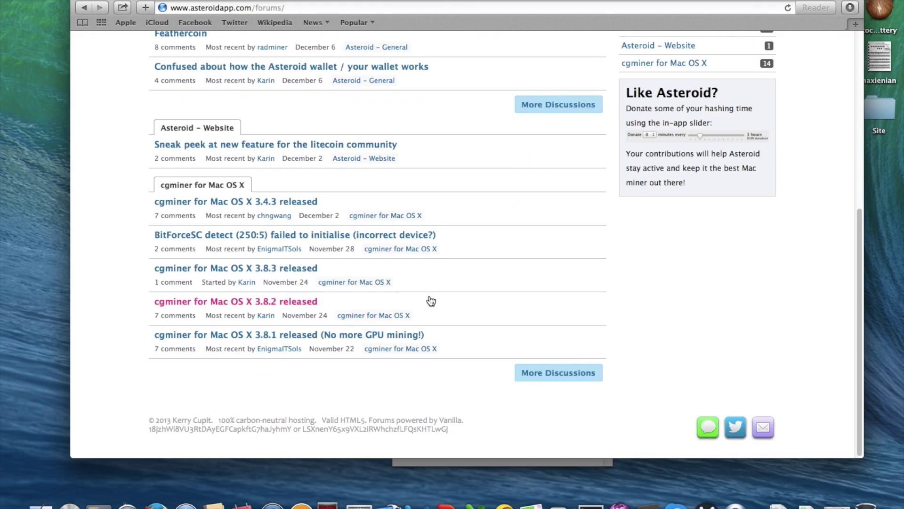
scroll(431, 301, "up", 10)
scroll(336, 107, "down", 2)
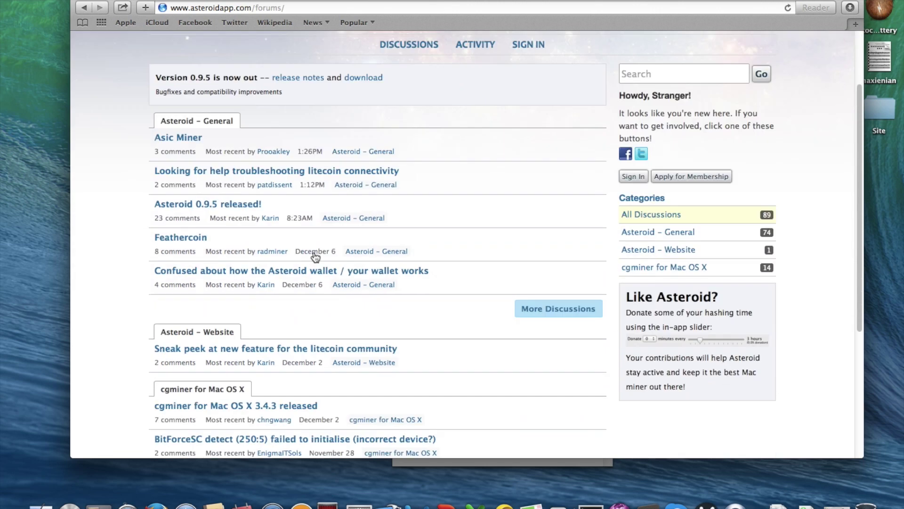
scroll(315, 256, "down", 3)
left_click(281, 7)
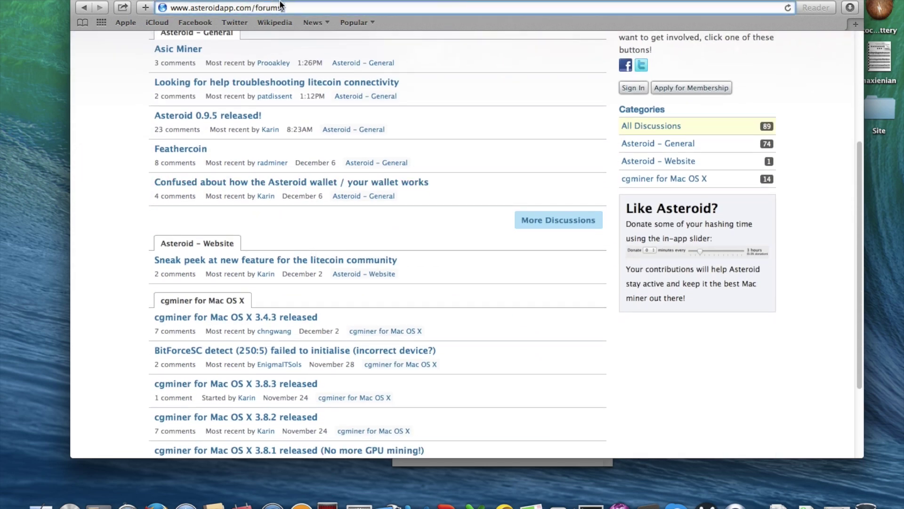
type("bitcointalk.org")
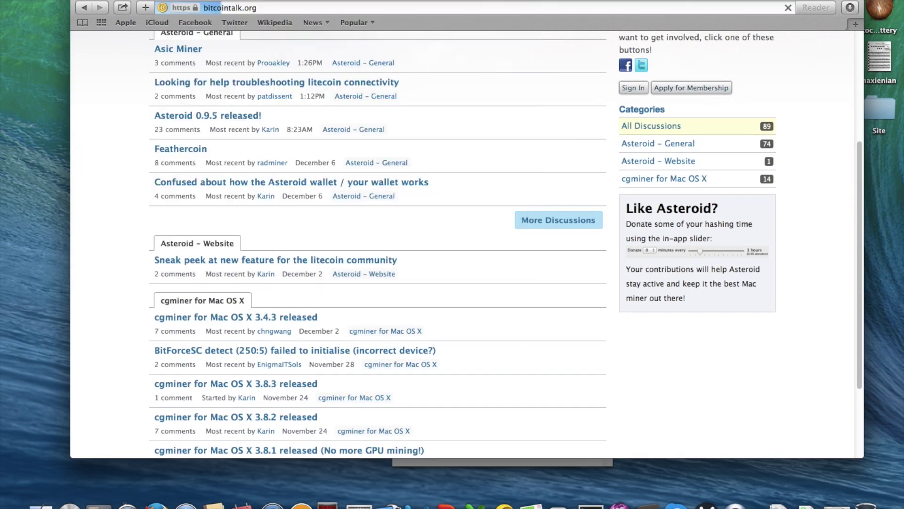
Step: Load the bitcointalk.org forum index, then minimize Safari to reveal the Terminal build
key("Return")
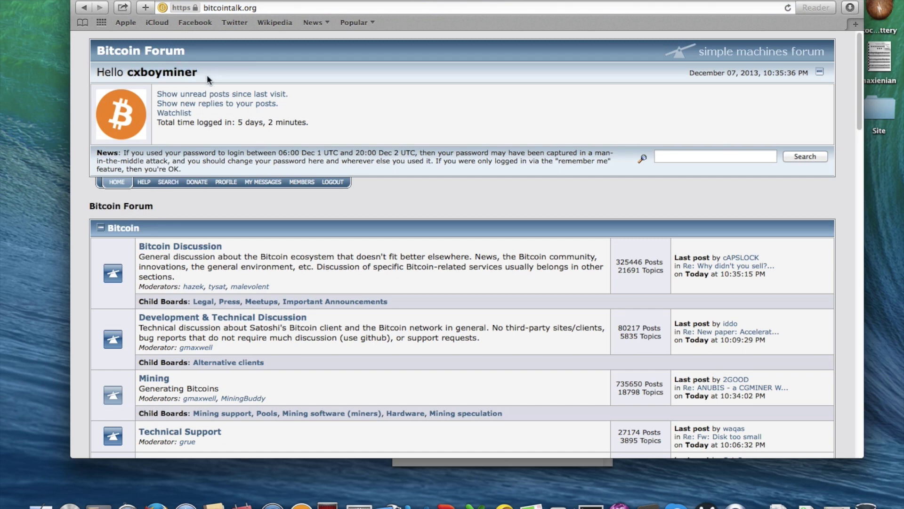
scroll(340, 339, "down", 5)
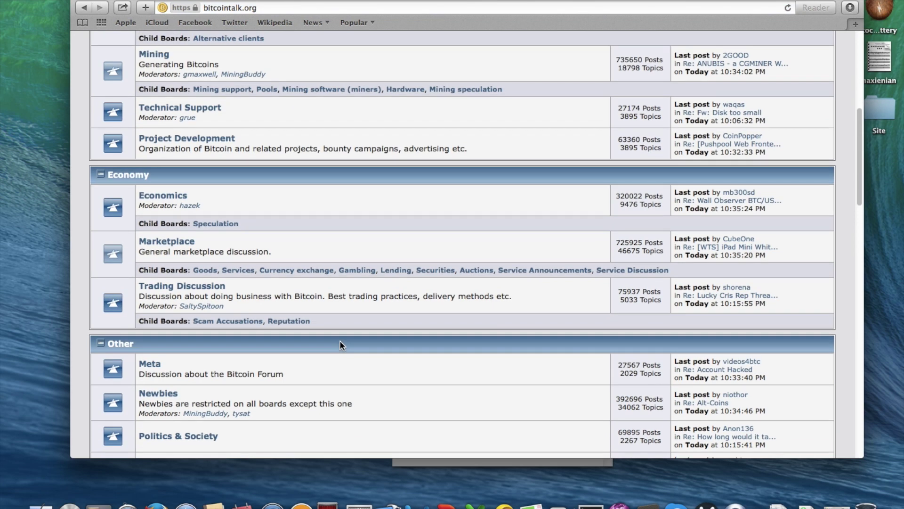
scroll(339, 340, "up", 6)
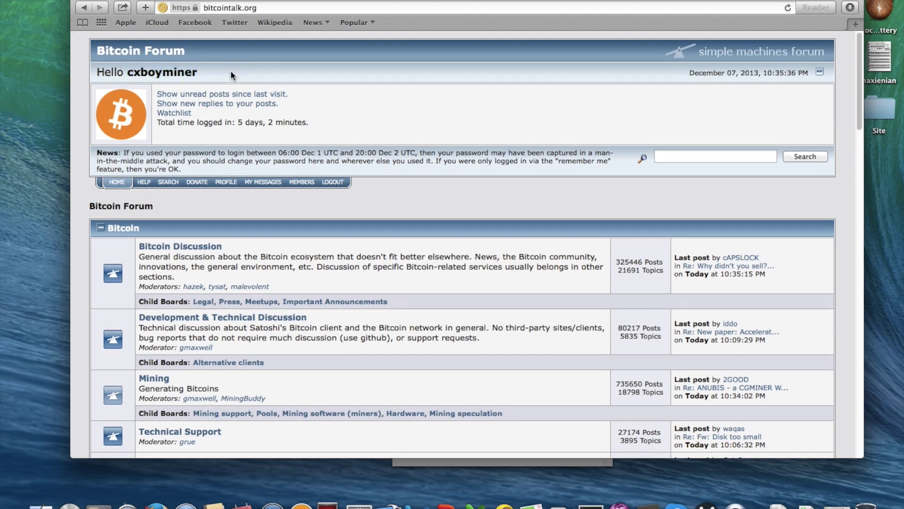
double_click(127, 72)
left_click(128, 71)
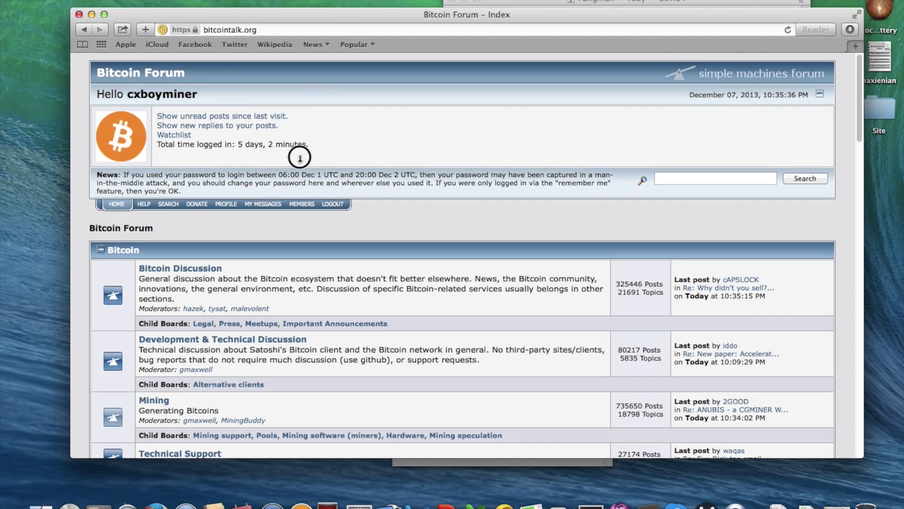
left_click_drag(289, 1, 289, 2)
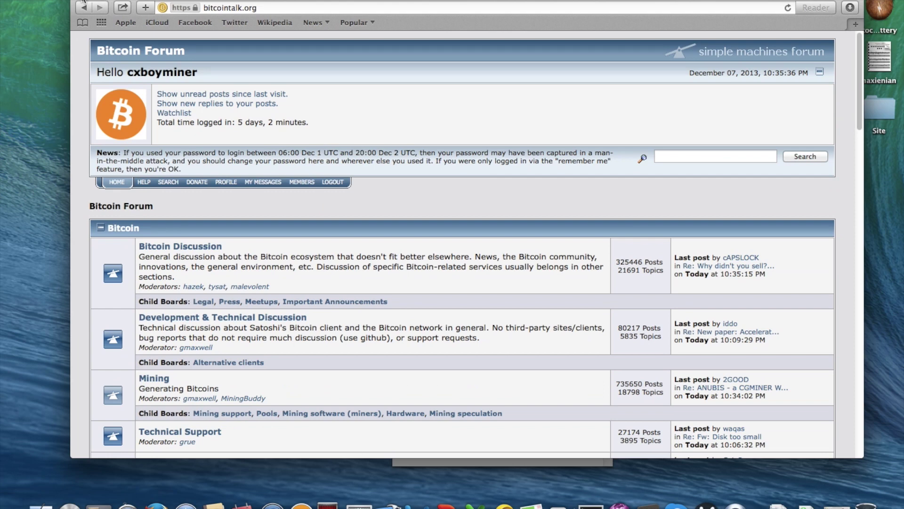
left_click(85, 4)
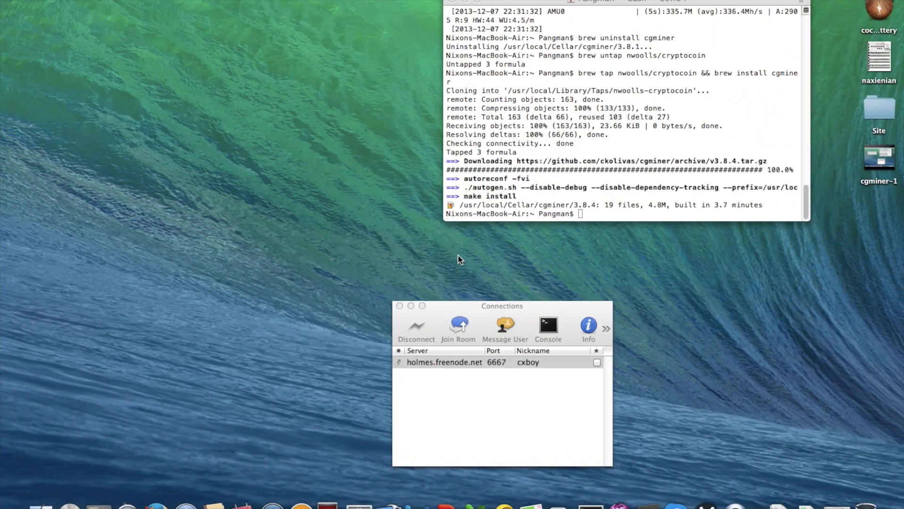
Step: Highlight the cgminer 3.8.4 install path and installed file count in the make install output
left_click(597, 209)
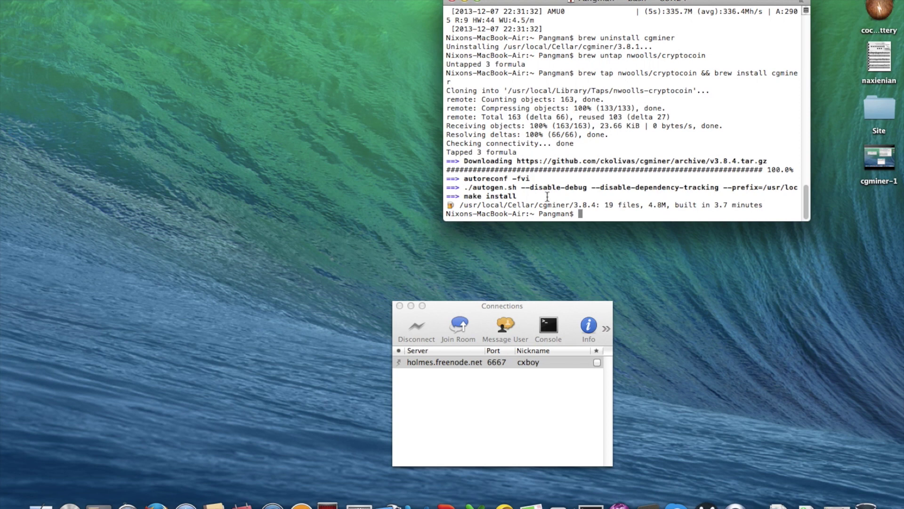
left_click_drag(464, 204, 483, 204)
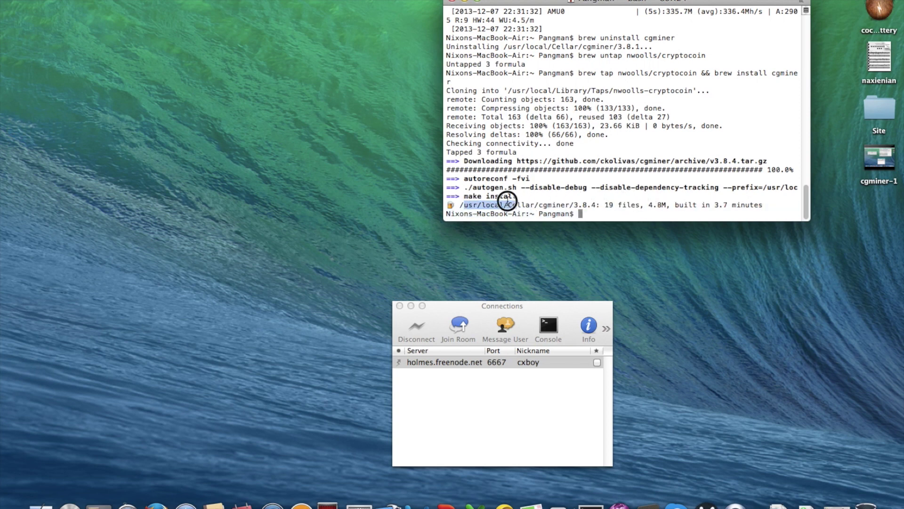
left_click(469, 204)
left_click_drag(475, 204, 592, 205)
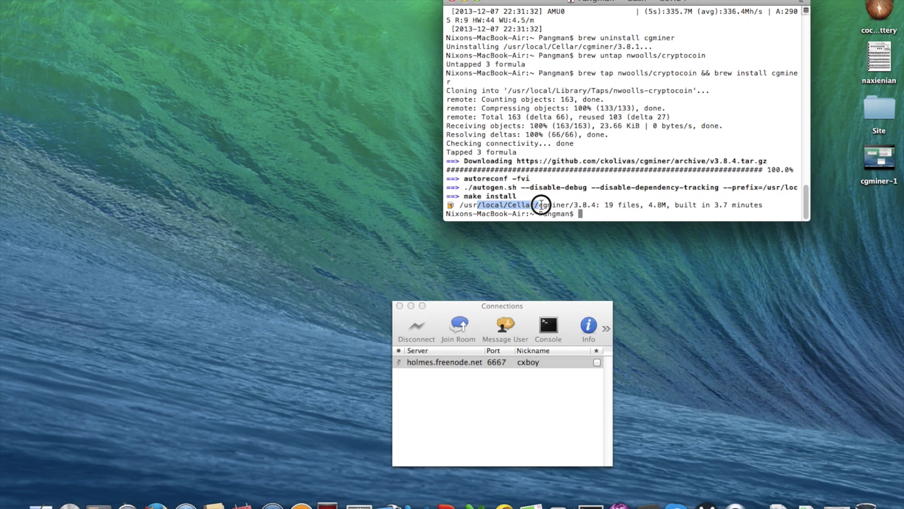
left_click_drag(592, 204, 696, 205)
Step: Clear the highlights and open About This Mac to show OS X 10.9
left_click(602, 204)
left_click(703, 205)
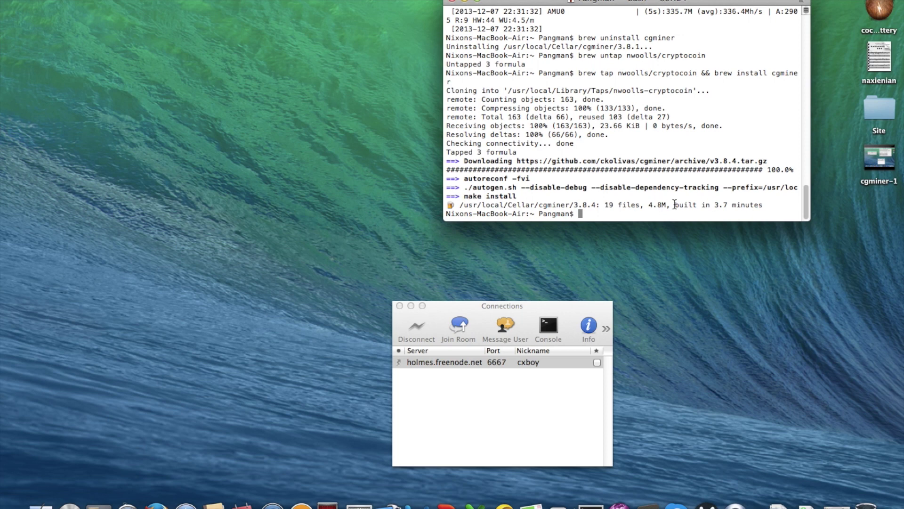
left_click(16, 4)
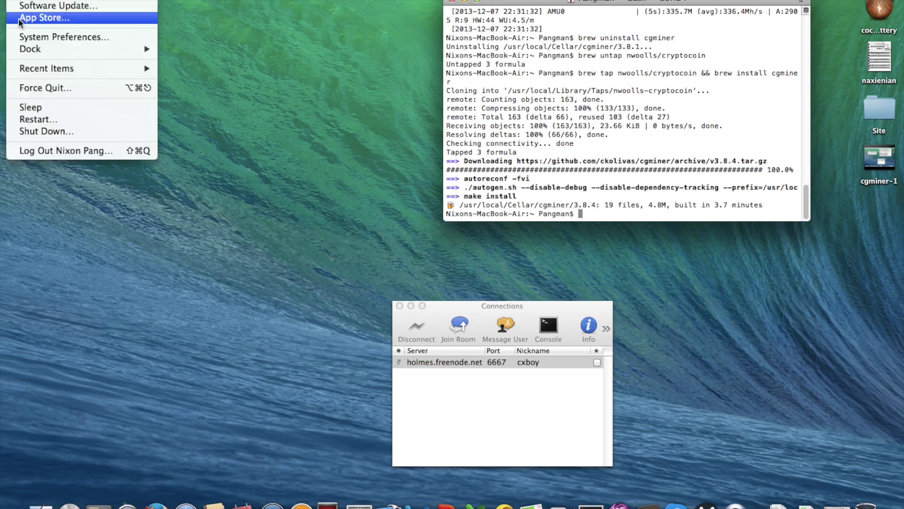
left_click(47, 5)
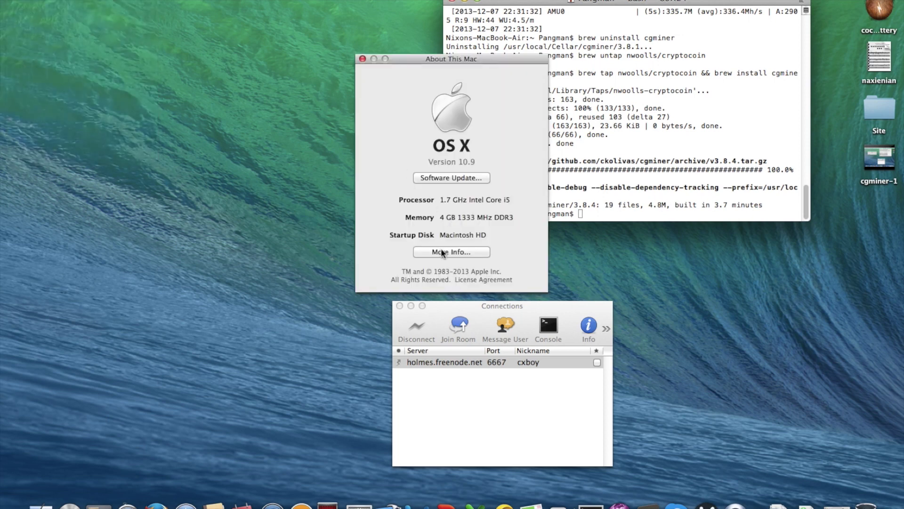
Step: Close About This Mac and highlight the build time and full install summary line
left_click(362, 59)
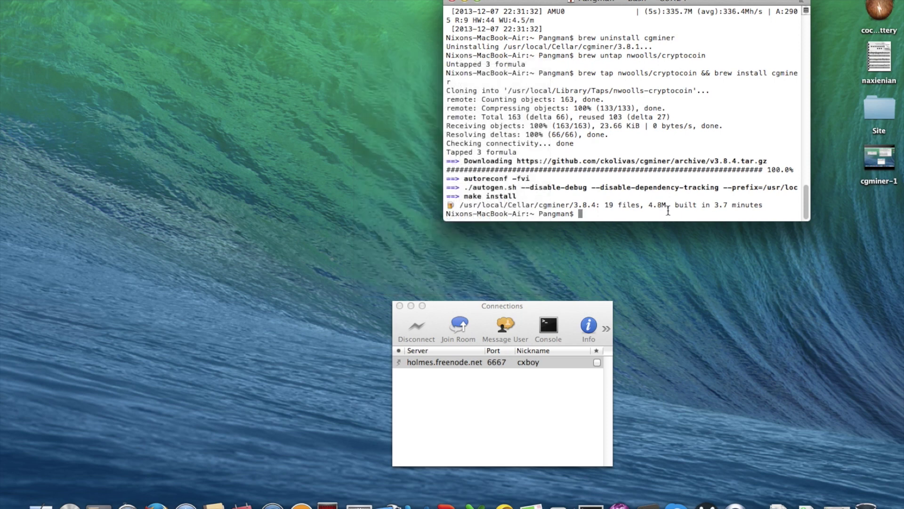
left_click_drag(668, 205, 767, 205)
left_click(775, 207)
triple_click(710, 200)
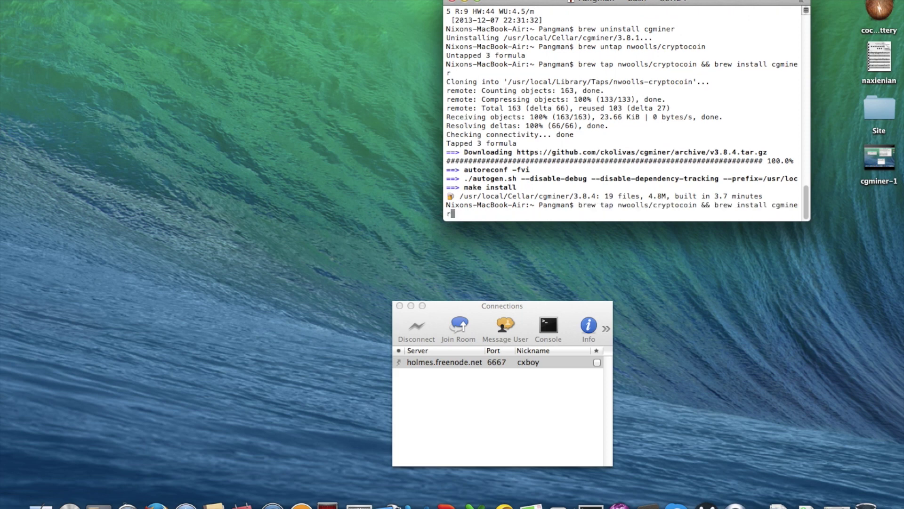
Step: Run cgminer on the bitcoin.cz pool, quit it with q, and open Launchpad
key("Return")
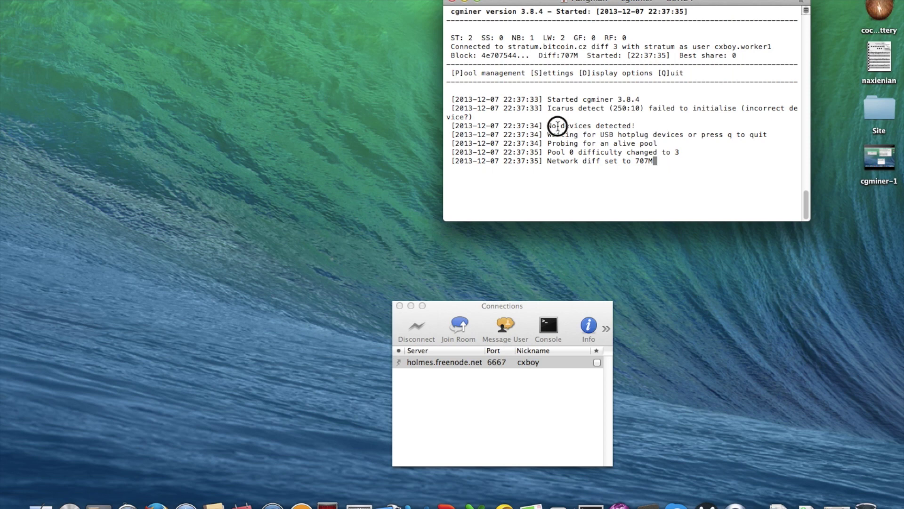
left_click_drag(643, 98, 684, 136)
left_click(683, 135)
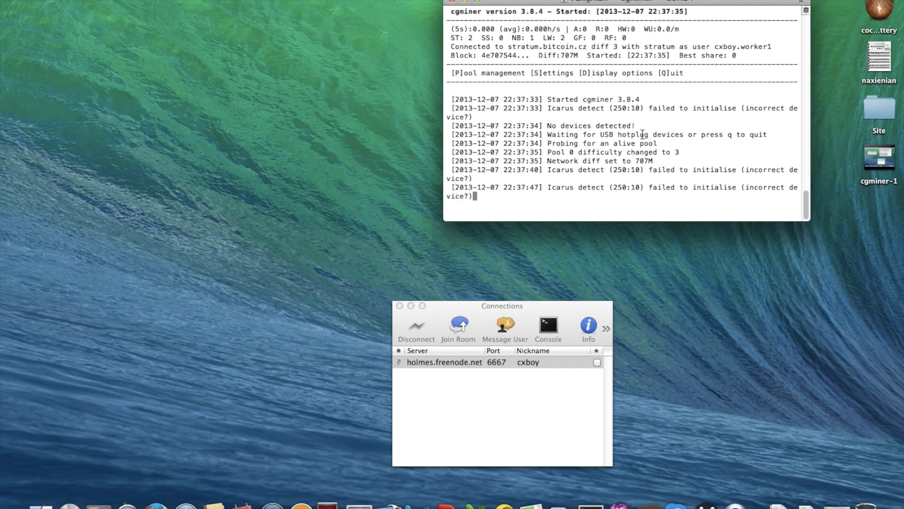
key("q")
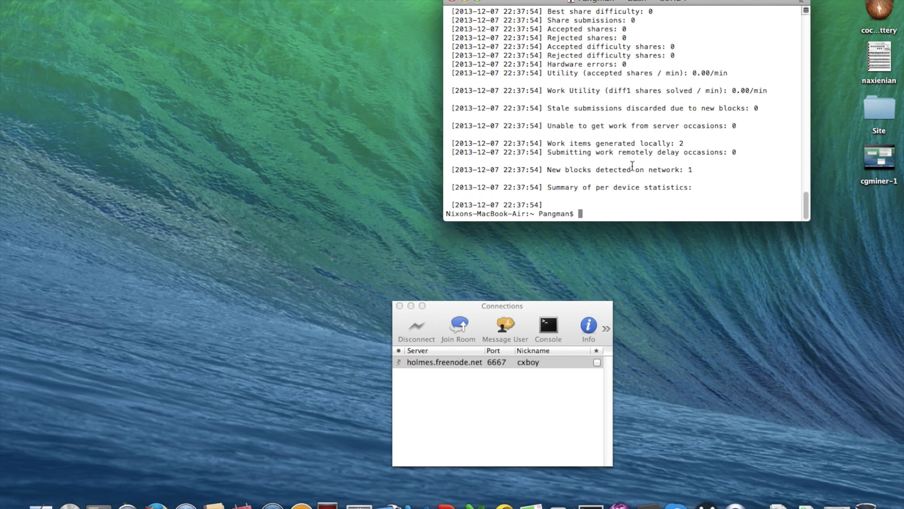
key("F4")
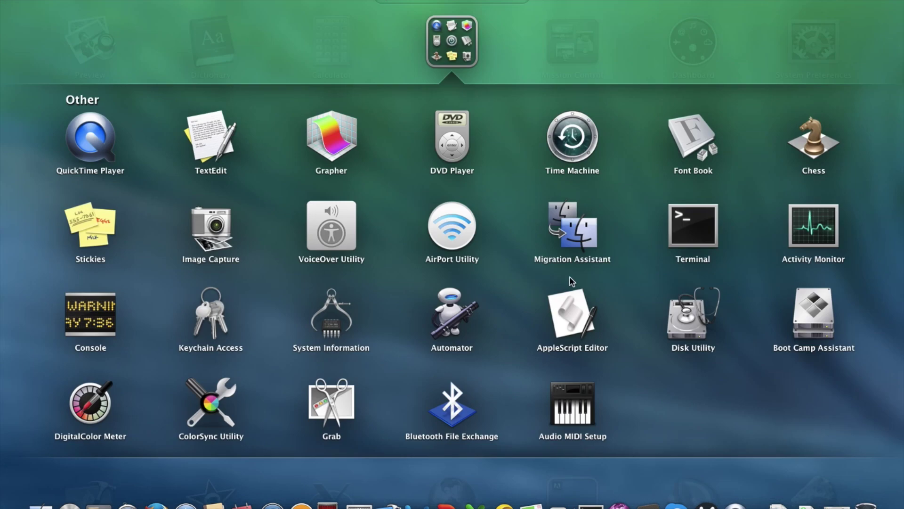
Step: Launch Asteroid and highlight its warning about the USB-to-UART driver
left_click(584, 111)
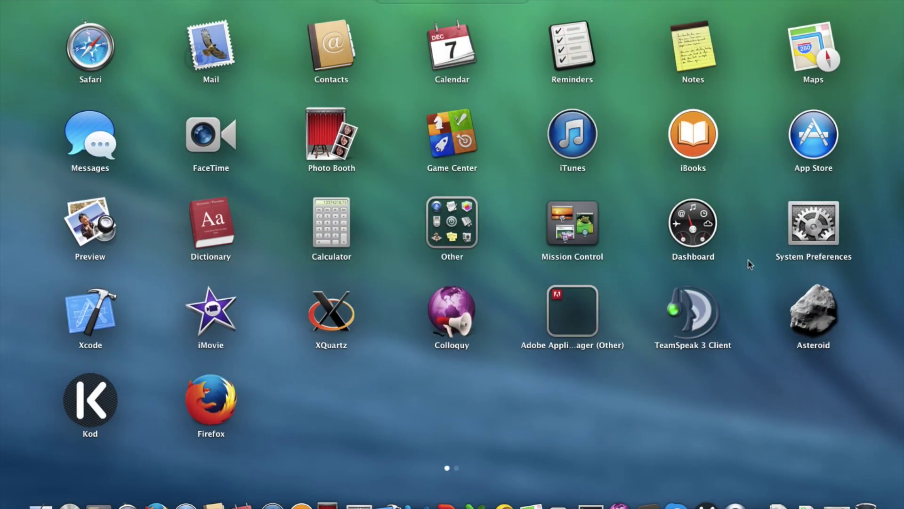
left_click(809, 314)
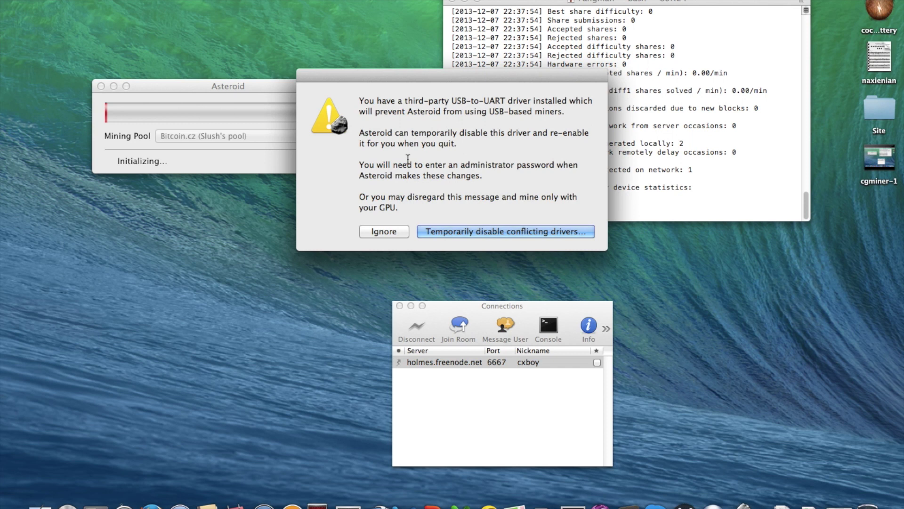
left_click(367, 102)
left_click_drag(367, 101, 573, 103)
left_click_drag(413, 100, 527, 113)
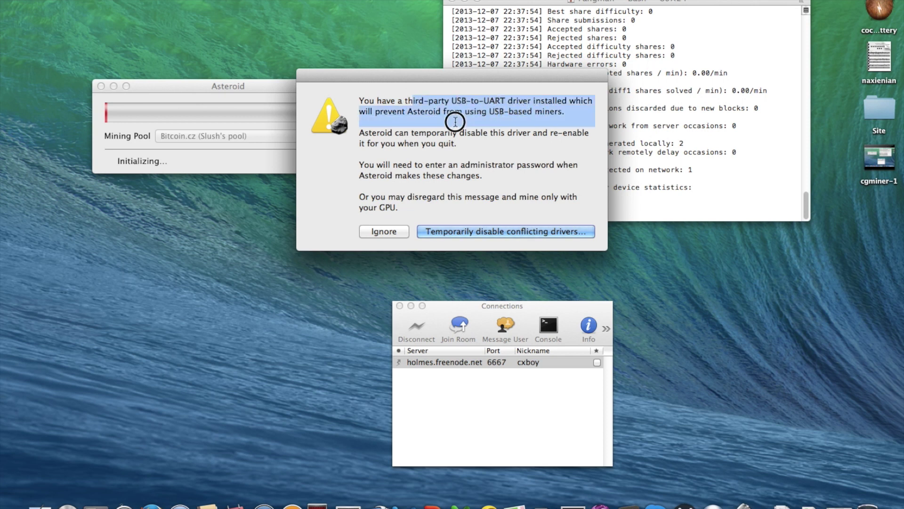
Step: Review the warning's explanation and agree to temporarily disable the conflicting drivers
left_click(422, 122)
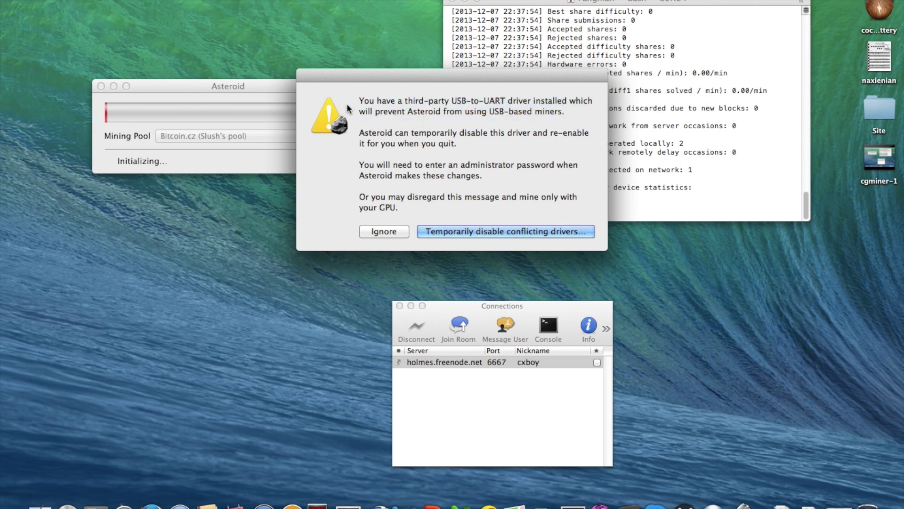
left_click_drag(359, 98, 511, 202)
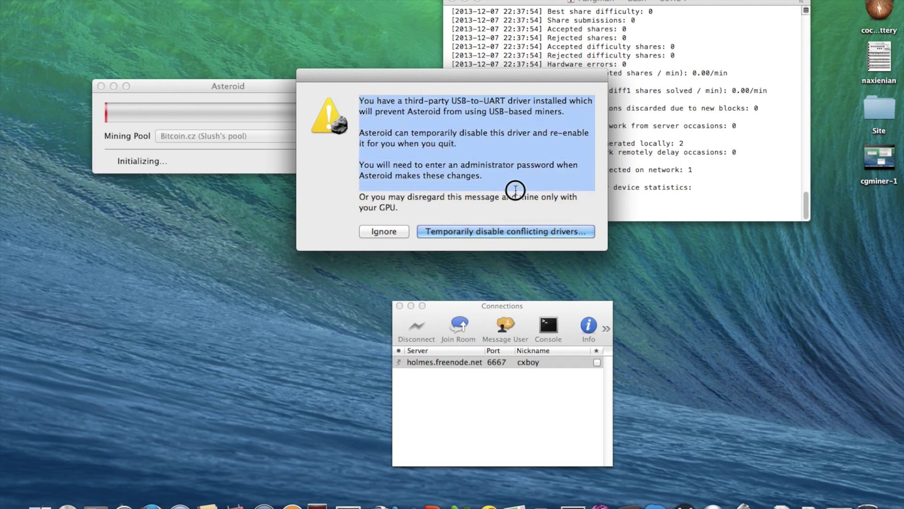
left_click(510, 202)
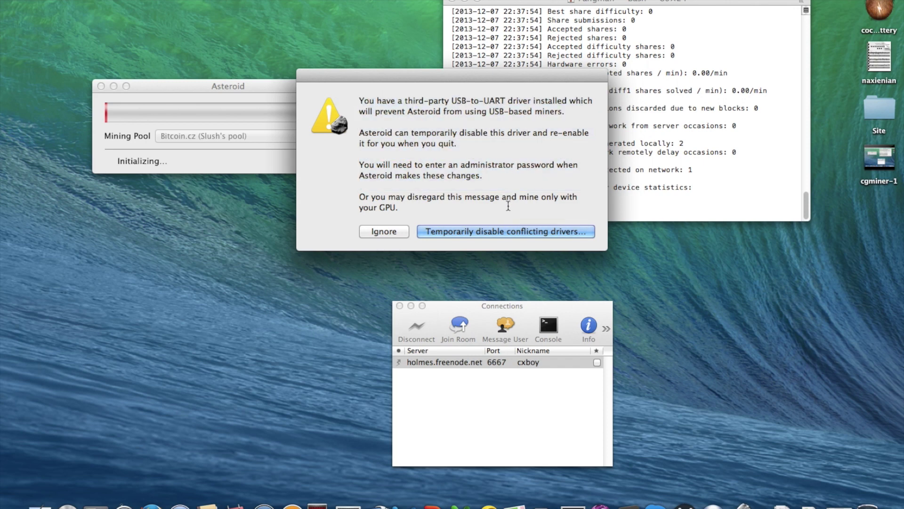
left_click(460, 231)
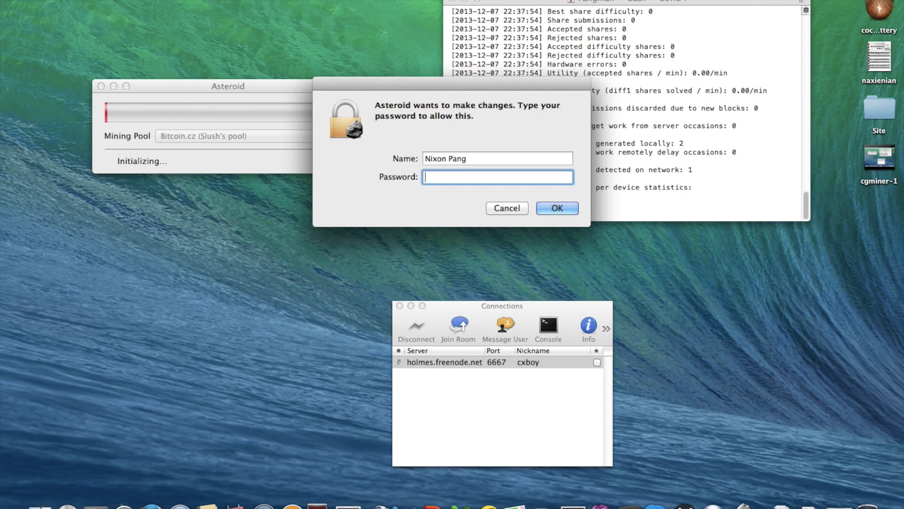
type("••••••••")
Step: Approve with the admin password, disable conflicting USB drivers, and pause Asteroid at 0 MH/s
key("Return")
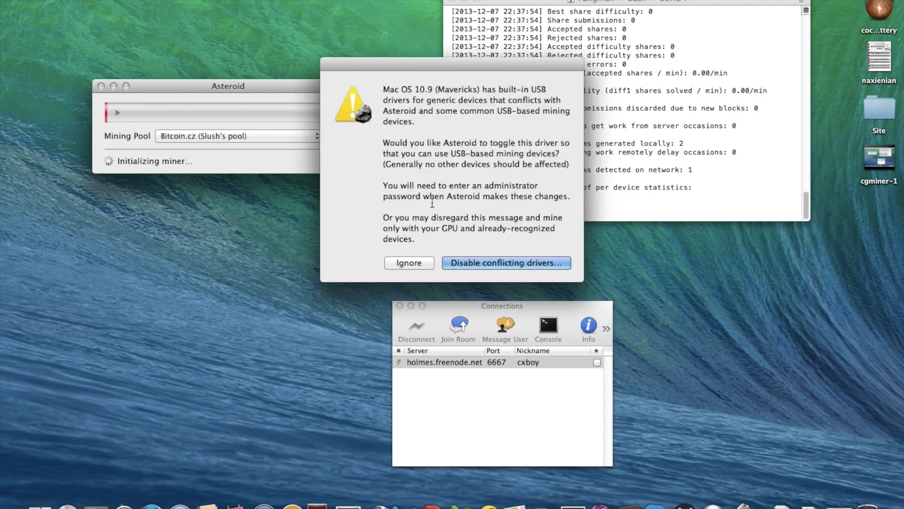
left_click(484, 263)
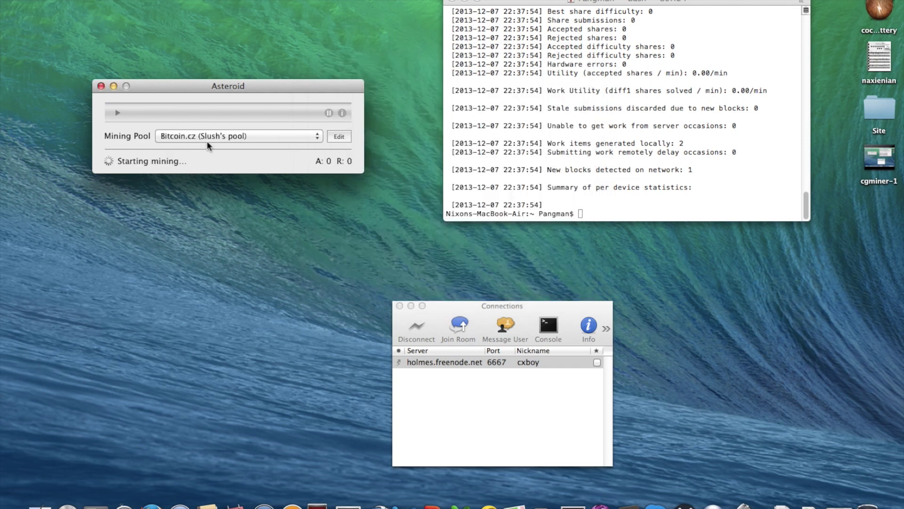
left_click(119, 113)
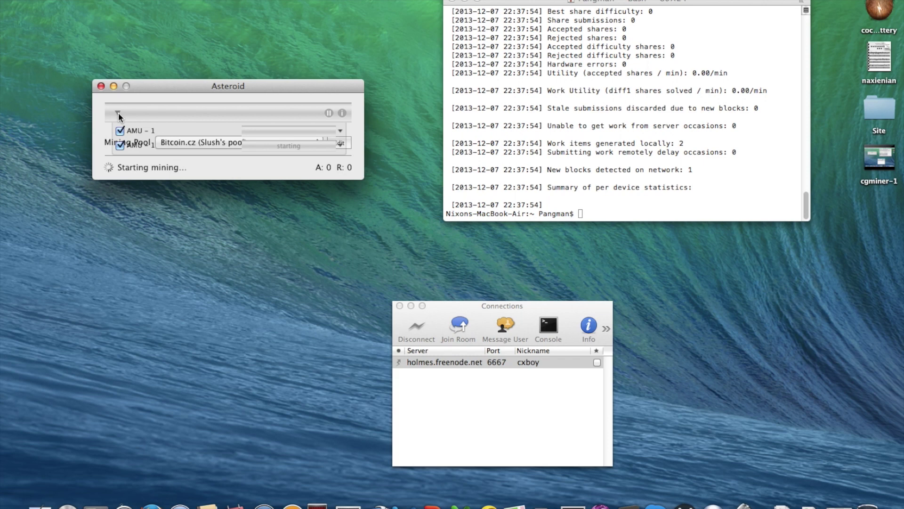
left_click(118, 113)
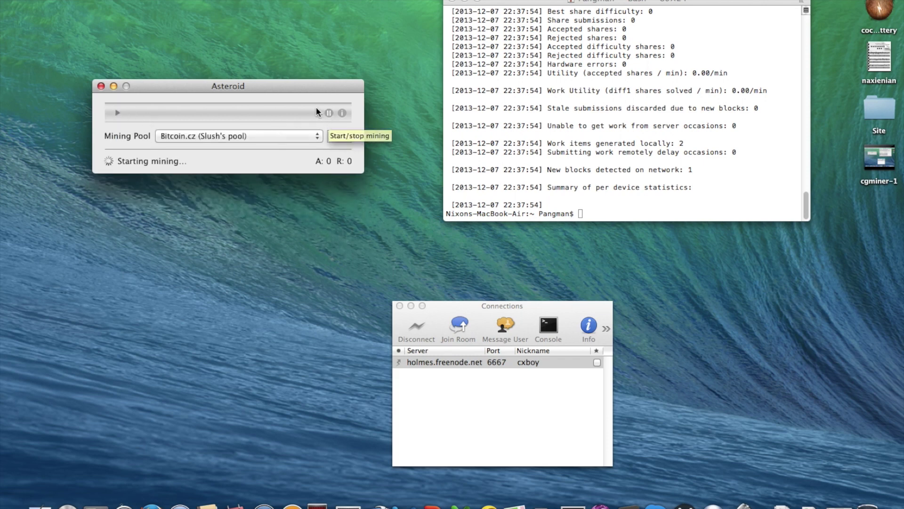
left_click(329, 113)
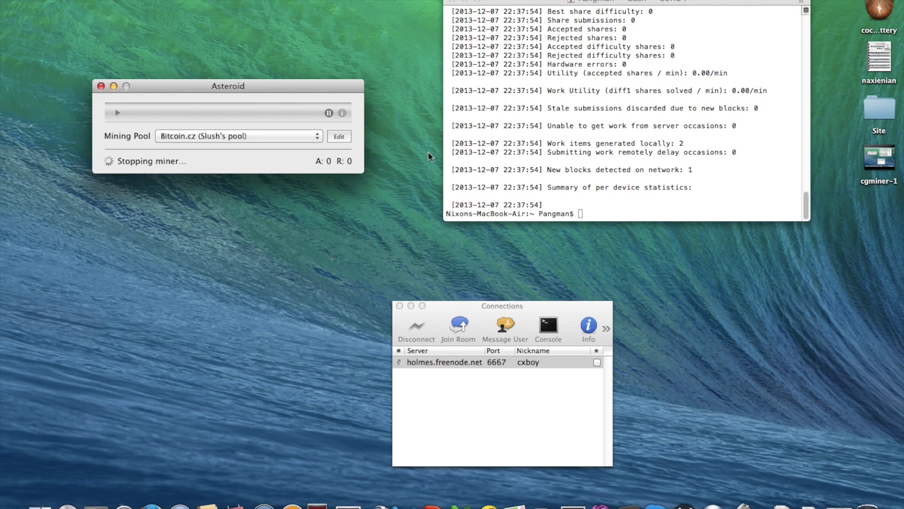
Step: Rerun the previous cgminer command in Terminal
left_click(543, 189)
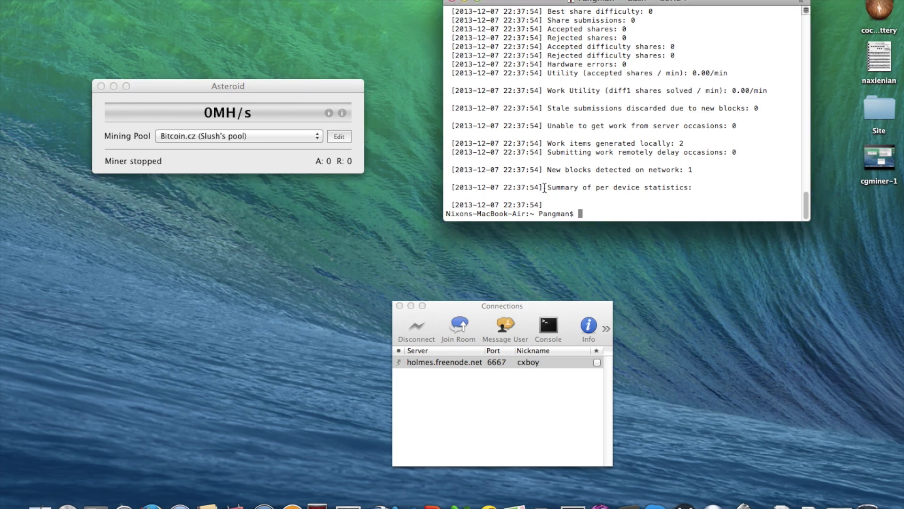
key("Up")
key("Return")
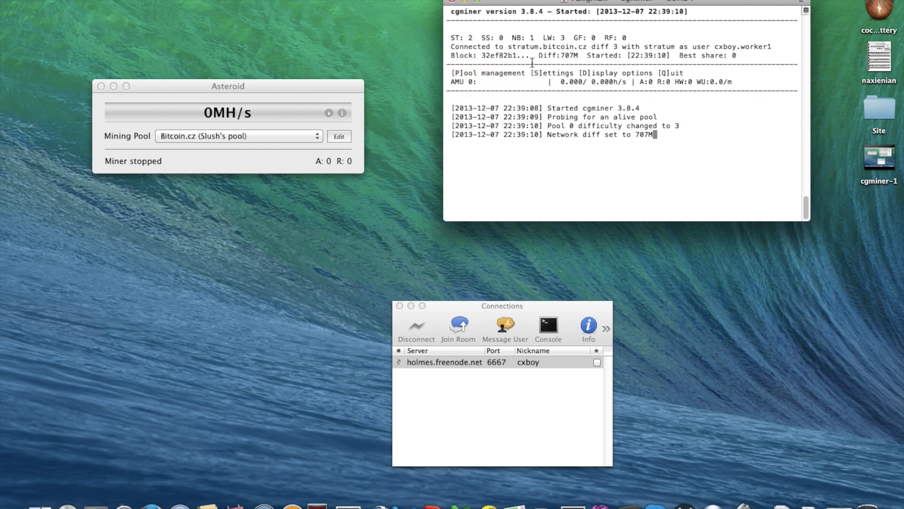
Step: Highlight the AMU 0 device entry and cgminer 3.8.4 startup log lines
left_click_drag(453, 82, 461, 80)
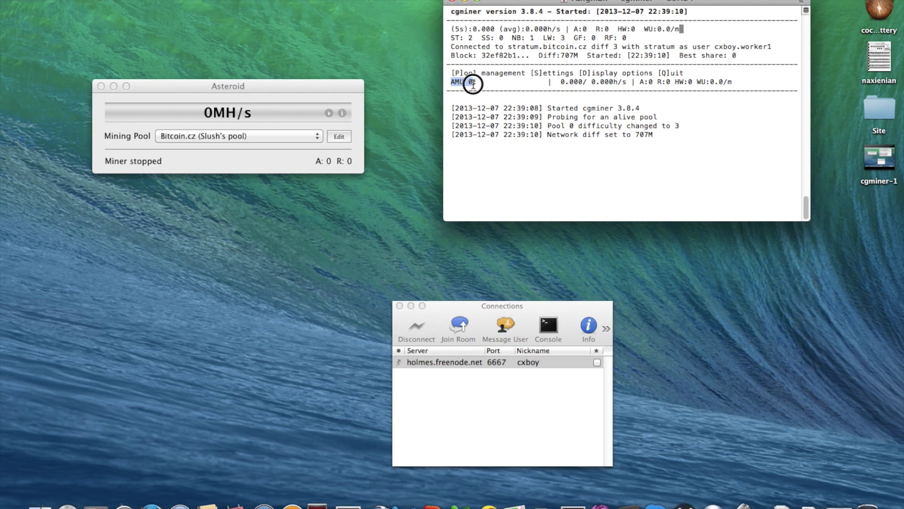
left_click_drag(548, 108, 635, 110)
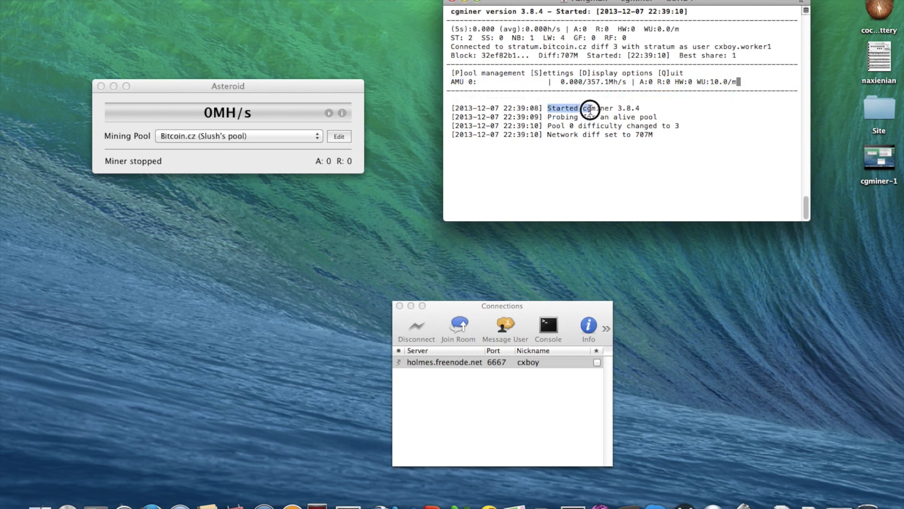
left_click_drag(635, 109, 690, 131)
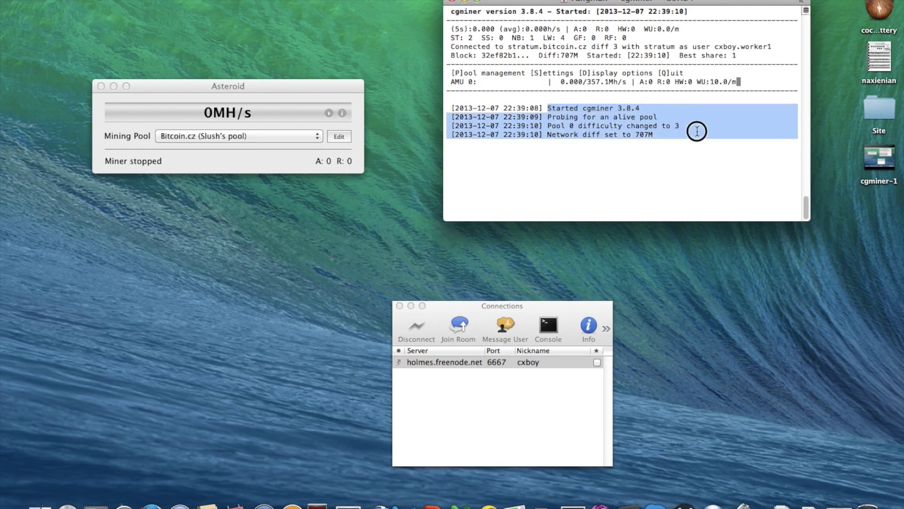
left_click(685, 95)
Step: Highlight the pool connection details and AMU 0's current hash rate
left_click_drag(508, 47, 683, 135)
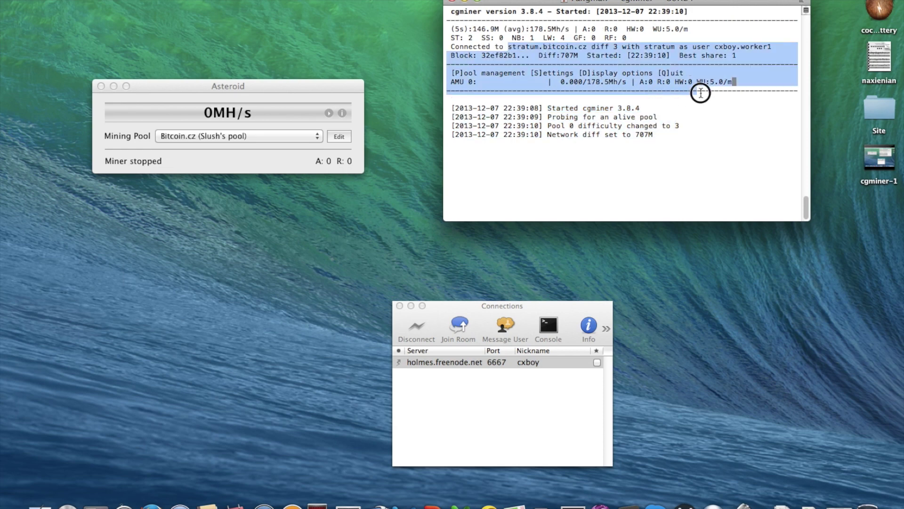
left_click(682, 134)
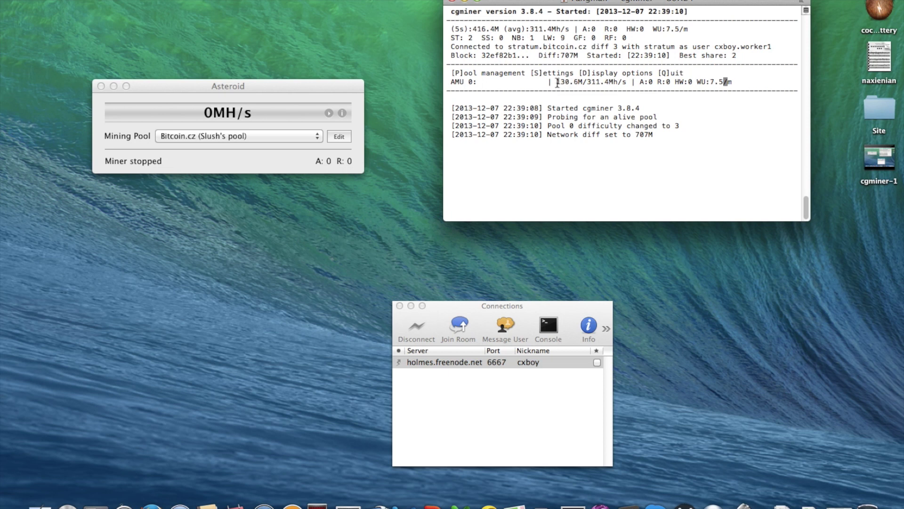
left_click_drag(557, 82, 612, 84)
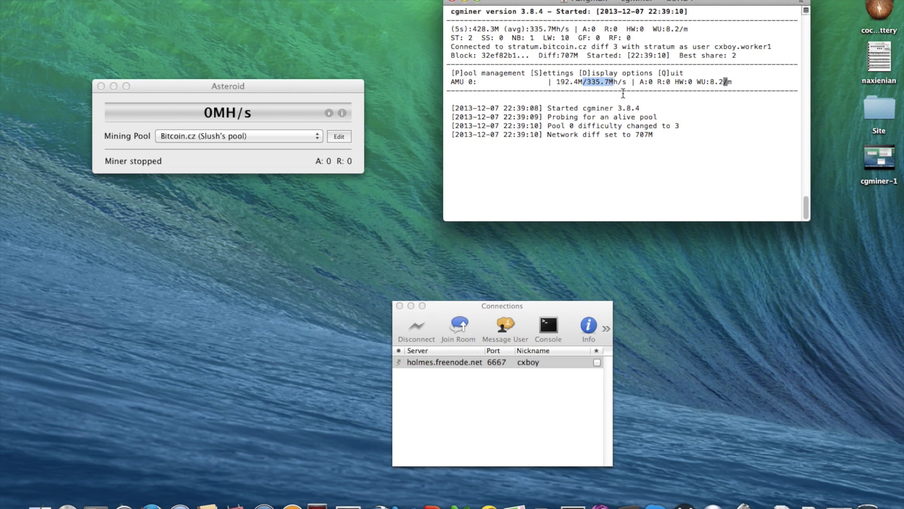
left_click(623, 93)
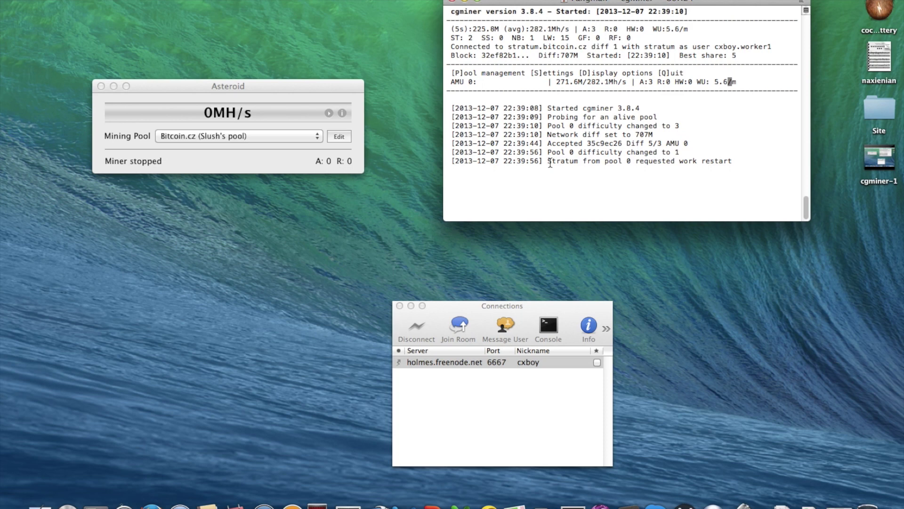
Step: Highlight cgminer's log down to the newest accepted shares from AMU 0
left_click_drag(735, 161, 606, 142)
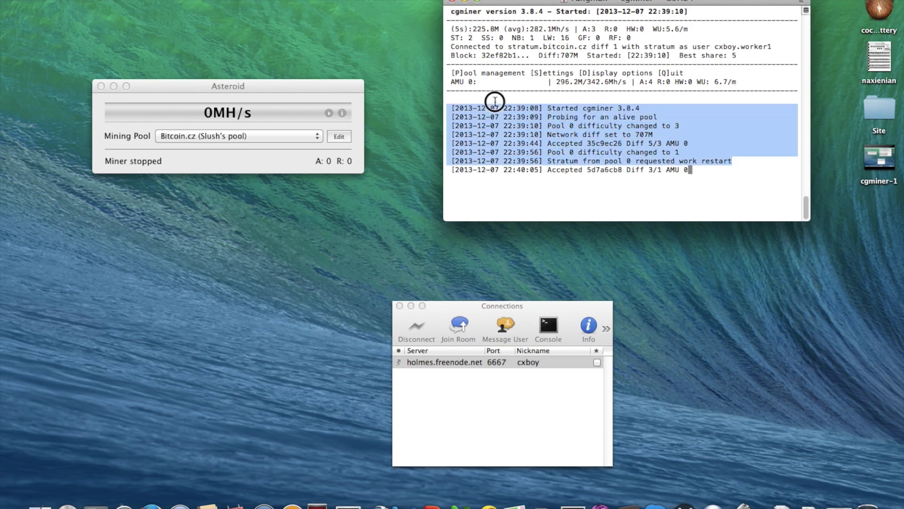
left_click(695, 172)
left_click_drag(695, 172, 448, 12)
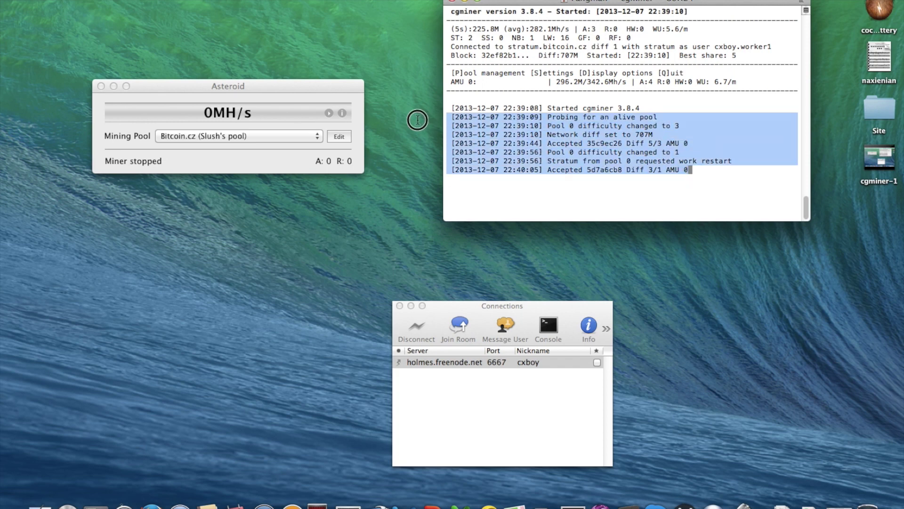
left_click(448, 13)
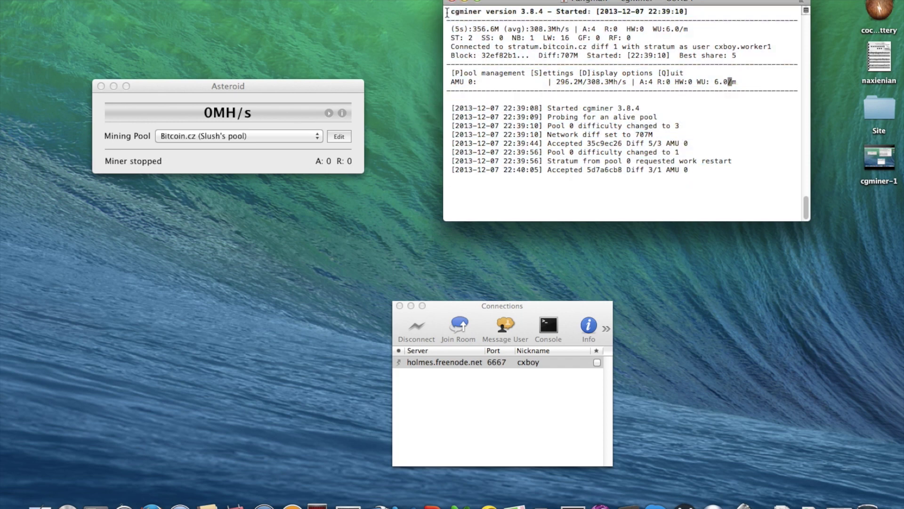
left_click_drag(448, 13, 732, 165)
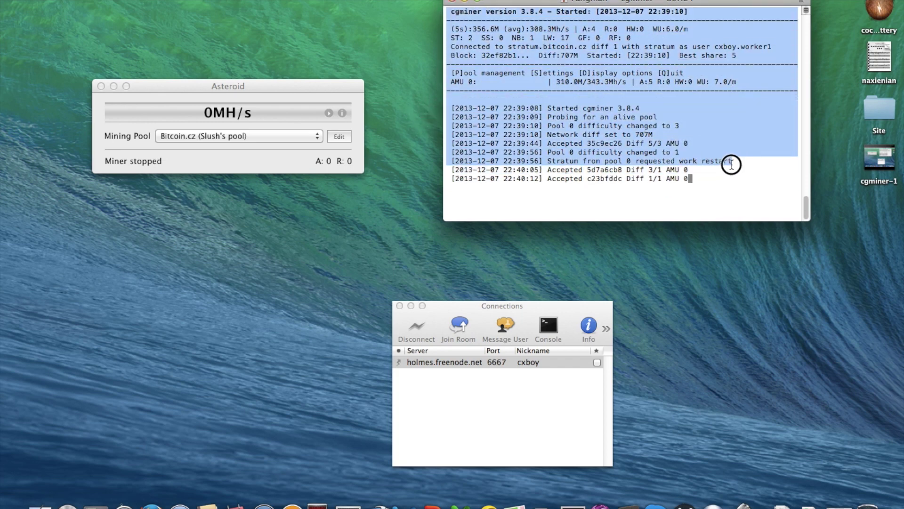
left_click(724, 177)
Step: Highlight the accepted share lines in cgminer's log as mining continues
left_click_drag(724, 177, 451, 14)
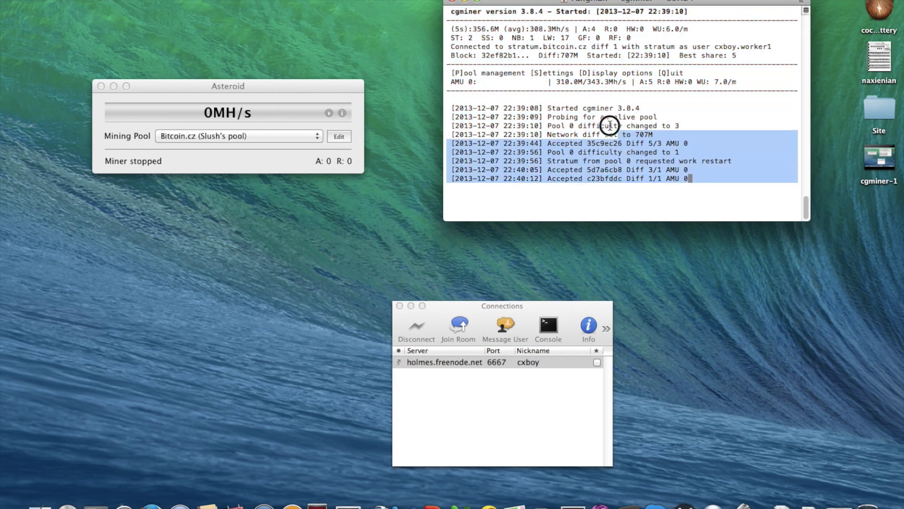